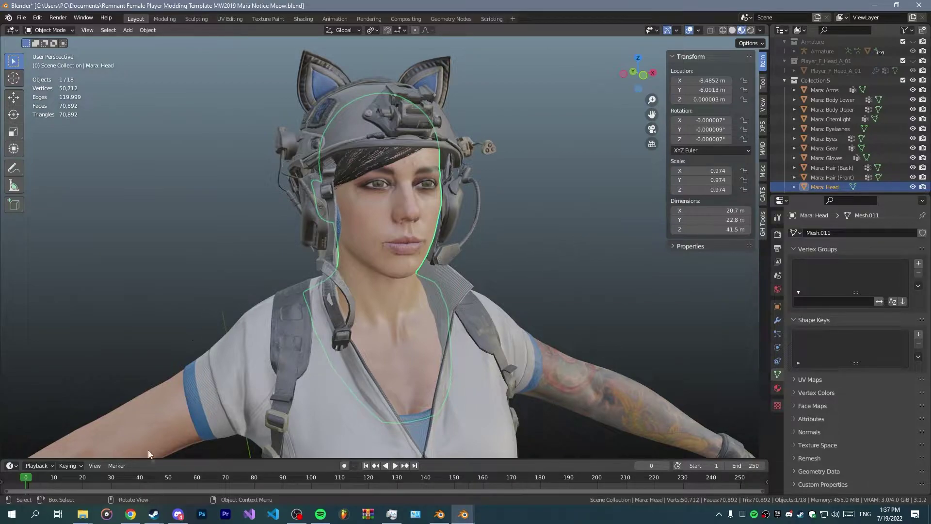
# - Switch to the browser to review the Cats Blender Plugin GitHub page's README and releases, and return to the Mara scene in Blender
pyautogui.click(131, 514)
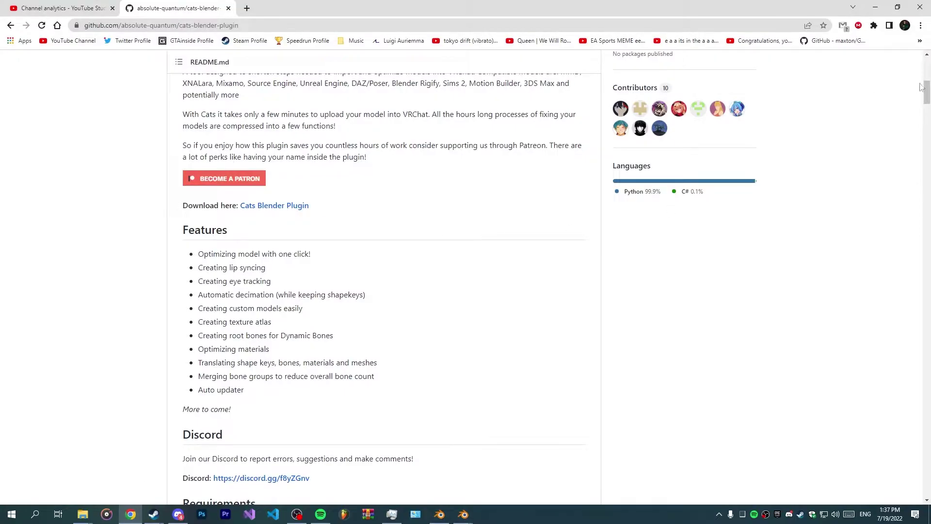
pyautogui.moveTo(922, 86)
pyautogui.mouseDown()
pyautogui.moveTo(925, 59)
pyautogui.moveTo(925, 69)
pyautogui.mouseUp()
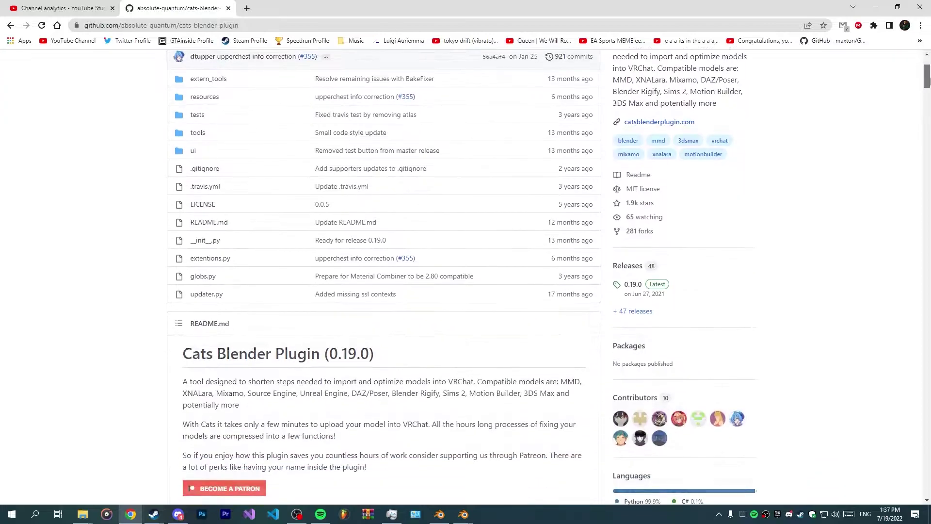
pyautogui.scroll(-5, 816, 128)
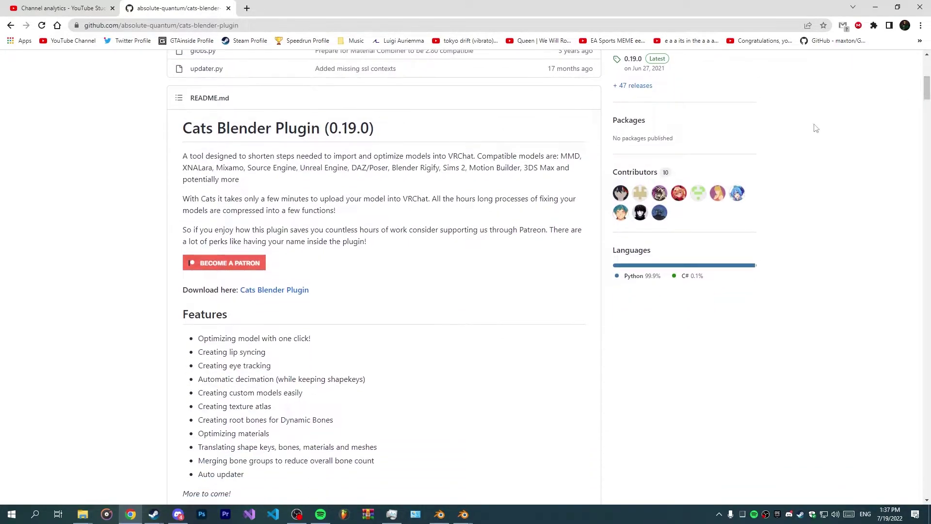
pyautogui.moveTo(463, 514)
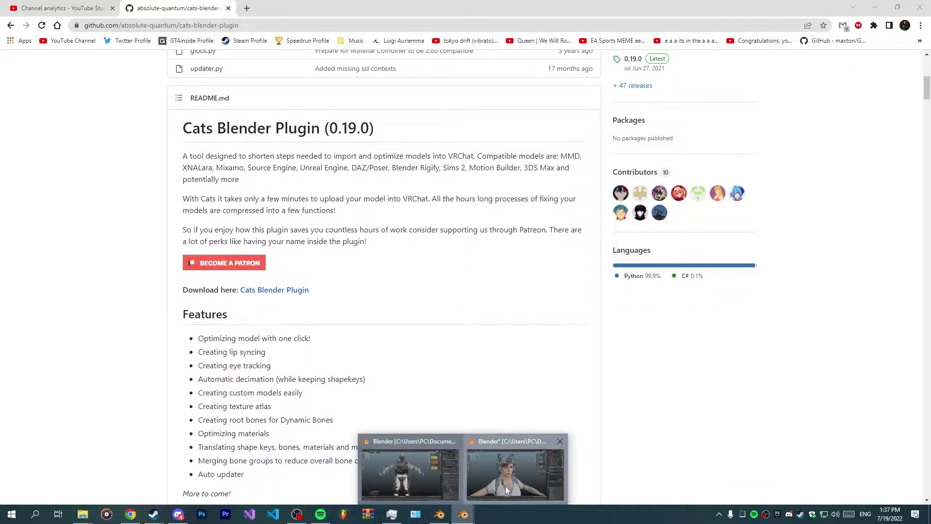
pyautogui.click(505, 486)
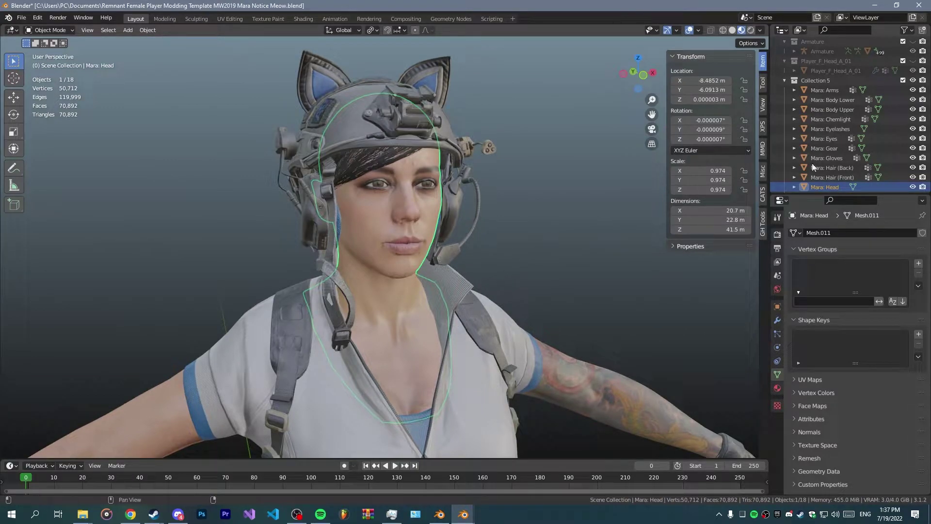
# - Show the Player_F_Head_A_01 collection, compare its fit against Mara's face from several angles, and hide it again
pyautogui.click(913, 62)
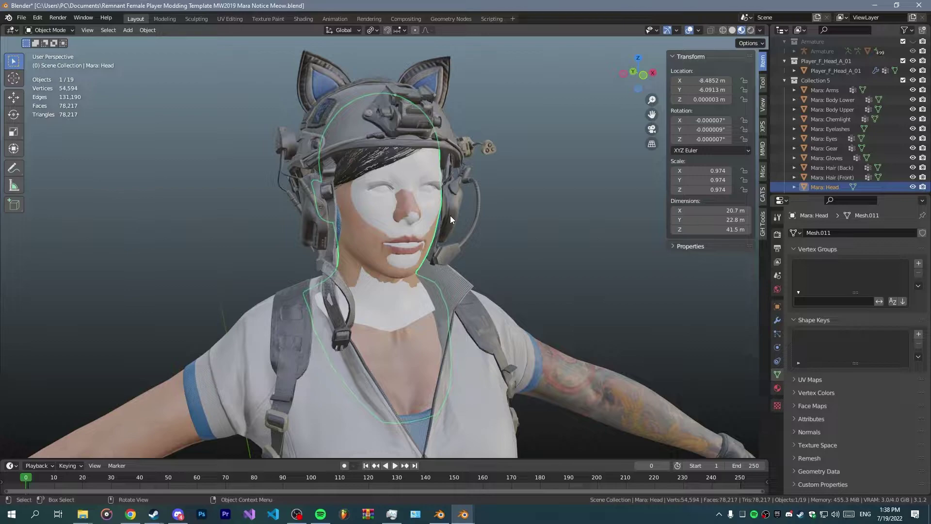
pyautogui.moveTo(450, 216); pyautogui.dragTo(472, 207, button='middle')
pyautogui.scroll(2, 443, 211)
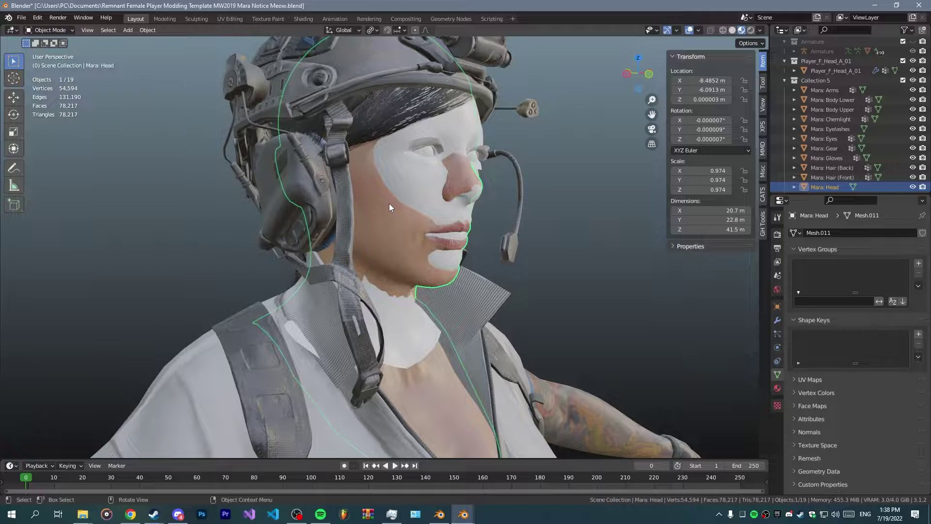
pyautogui.moveTo(389, 203); pyautogui.dragTo(362, 222, button='middle')
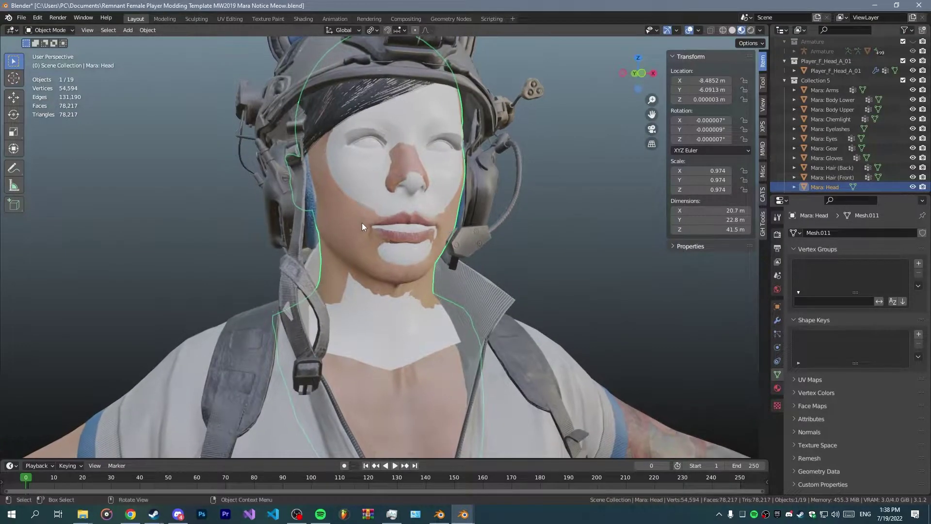
pyautogui.click(913, 62)
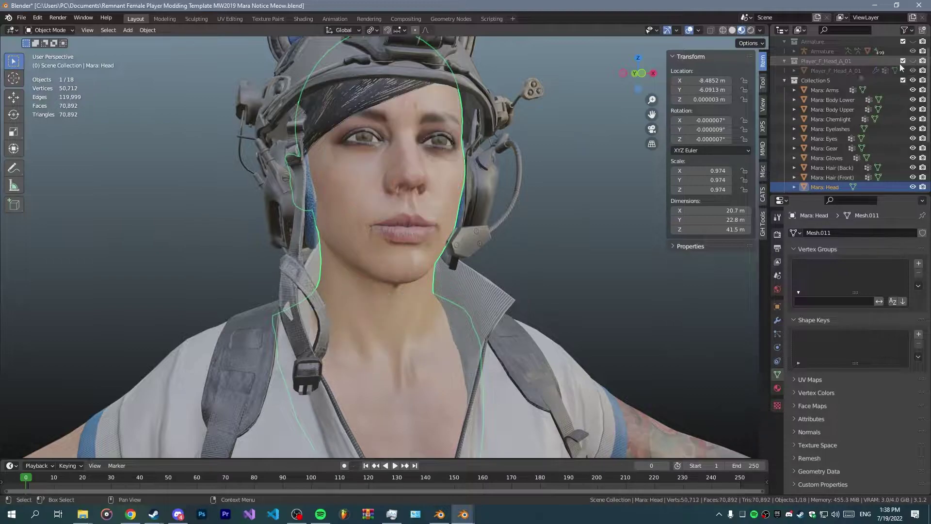
pyautogui.moveTo(441, 151); pyautogui.dragTo(485, 168, button='middle')
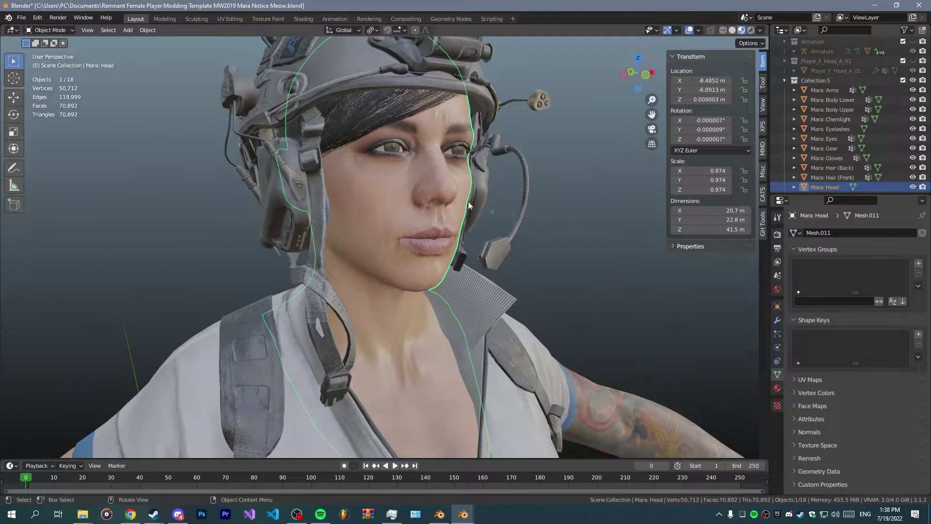
# - Add the Basis and Key 1 shape keys to Mara: Head, set Key 1's value to 1.000, and enter Edit Mode
pyautogui.click(918, 334)
pyautogui.click(918, 333)
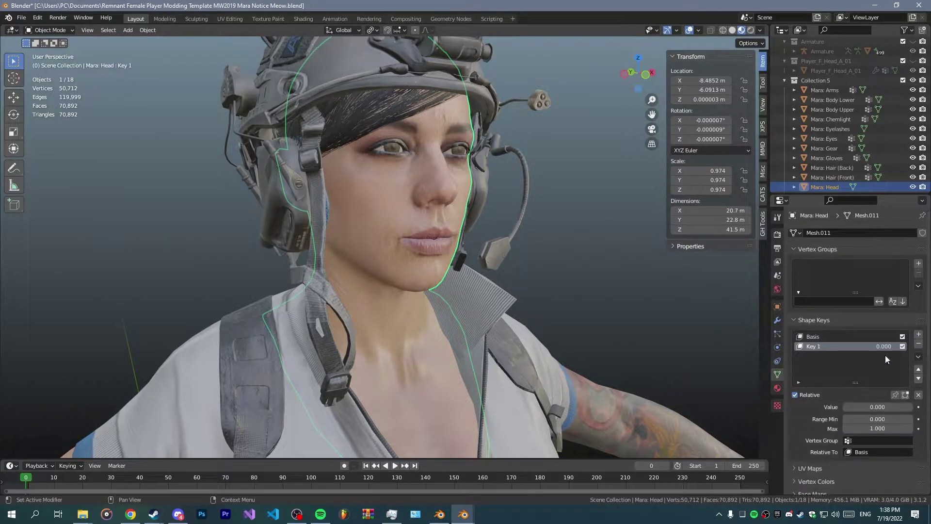
pyautogui.moveTo(868, 407); pyautogui.dragTo(912, 407)
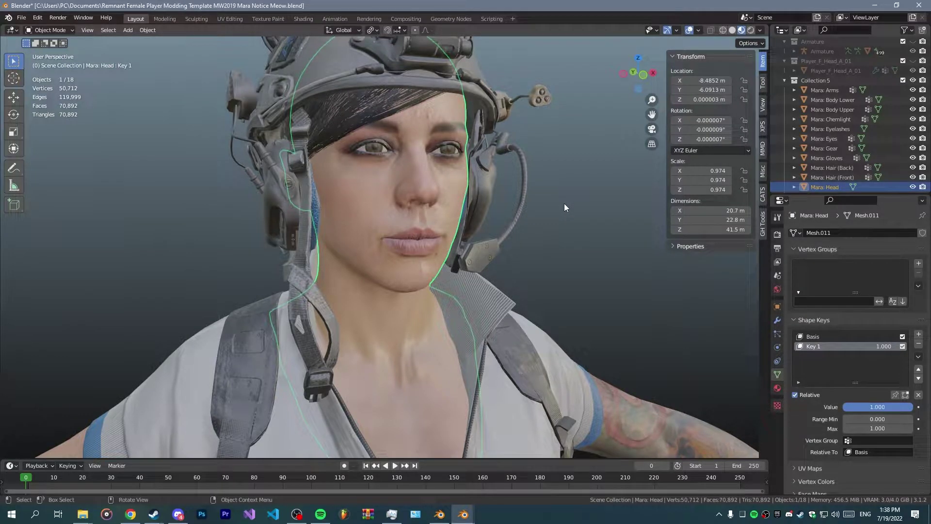
pyautogui.scroll(6, 467, 234)
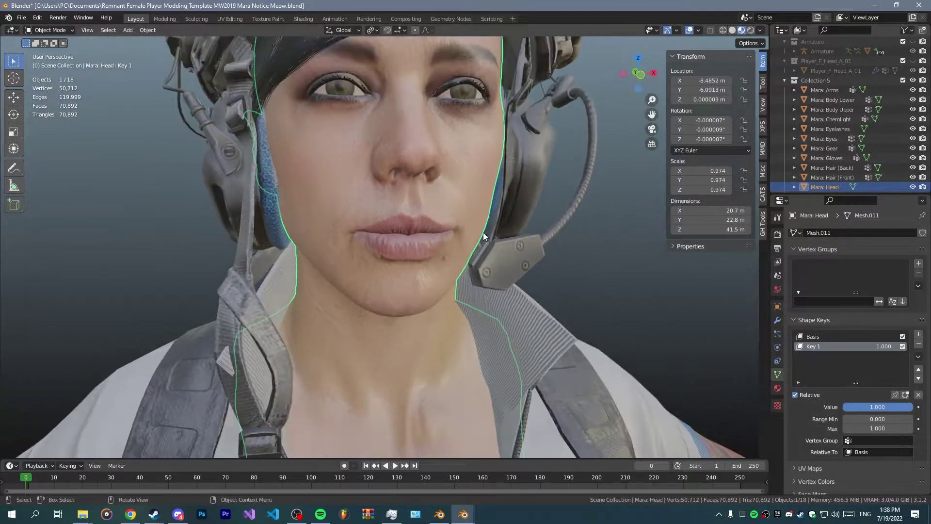
pyautogui.press('Tab')
# - Try to lower the centre faces of Mara's lower lip by 0.9 m with proportional editing
pyautogui.scroll(-3, 479, 237)
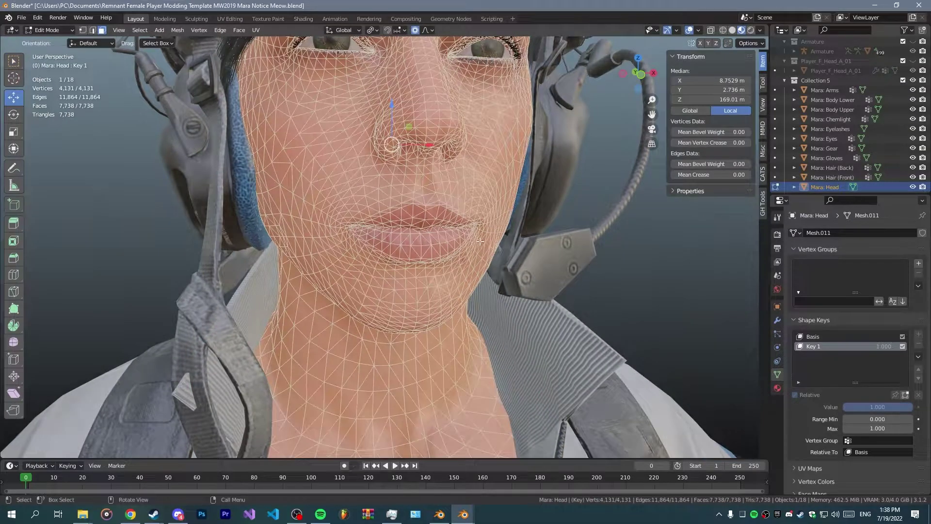
pyautogui.scroll(-2, 465, 228)
pyautogui.scroll(4, 418, 204)
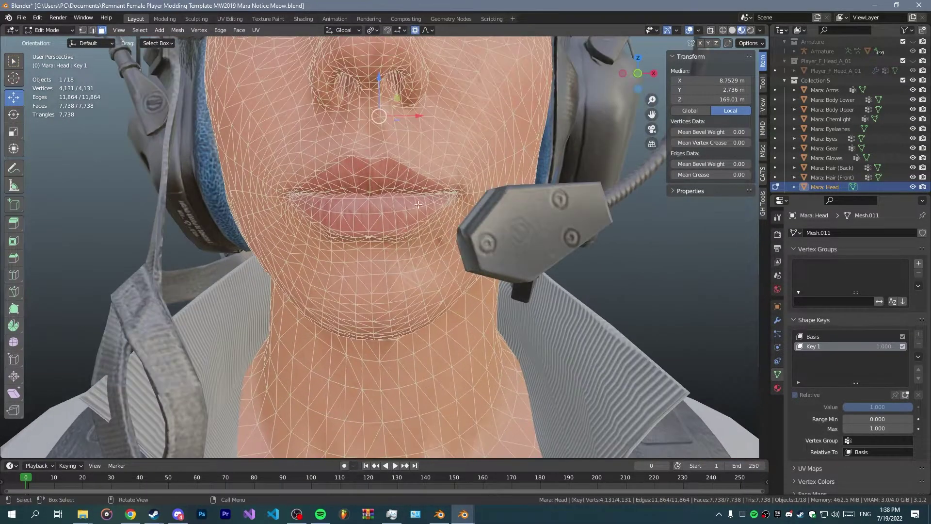
pyautogui.click(638, 73)
pyautogui.scroll(4, 389, 226)
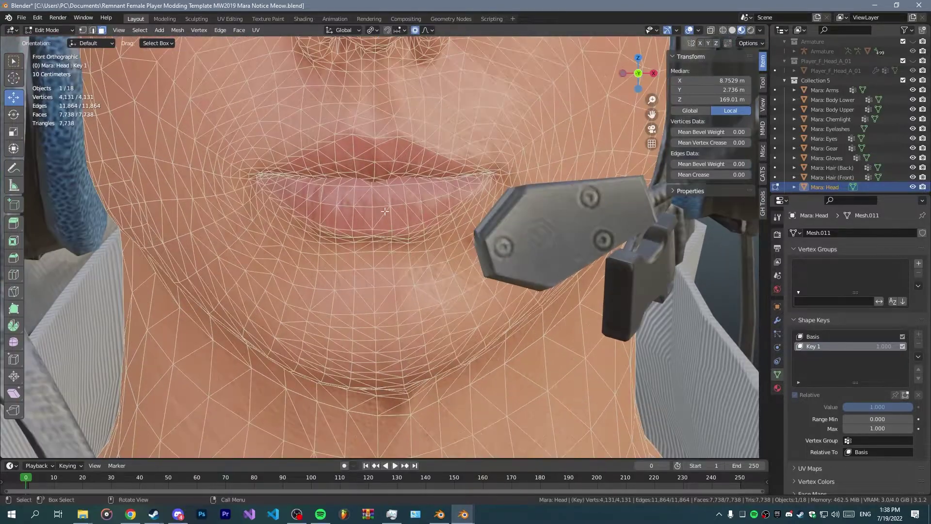
pyautogui.moveTo(398, 226); pyautogui.dragTo(372, 207)
pyautogui.moveTo(373, 199); pyautogui.dragTo(402, 202, button='middle')
pyautogui.scroll(-3, 402, 202)
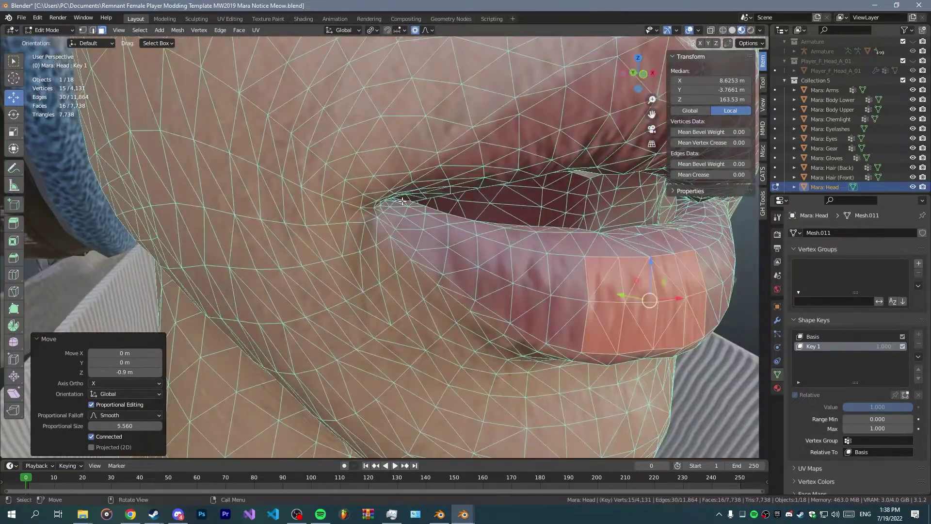
pyautogui.press('KP_Decimal')
pyautogui.moveTo(347, 177); pyautogui.dragTo(340, 158, button='middle')
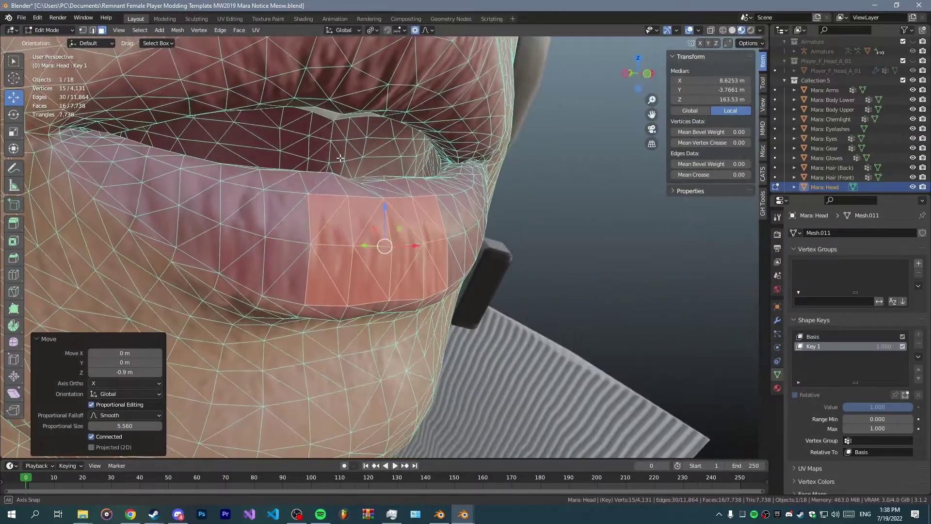
pyautogui.hotkey('ctrl', 'z')
# - Merge all vertices of the Mara: Head mesh by distance, using a merge distance of 0.0001 m
pyautogui.scroll(-10, 340, 158)
pyautogui.press('a')
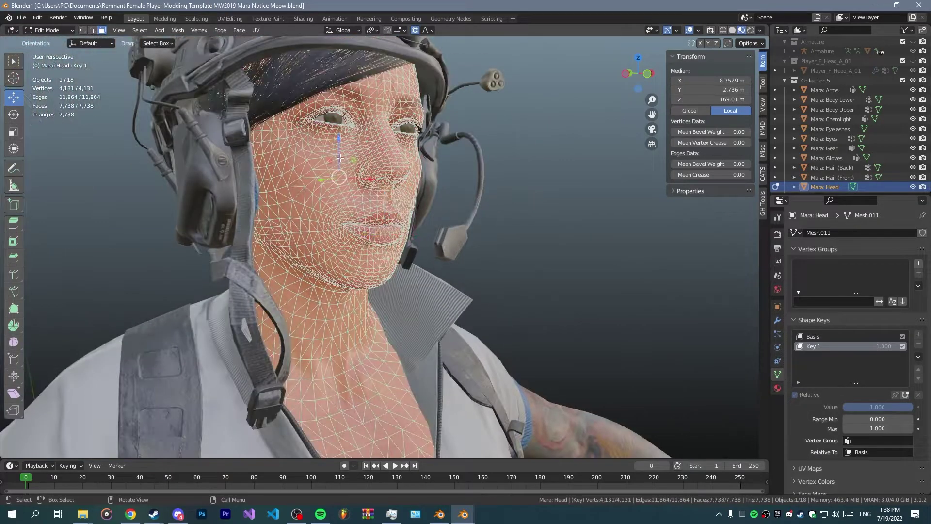
pyautogui.press('m')
pyautogui.click(340, 158)
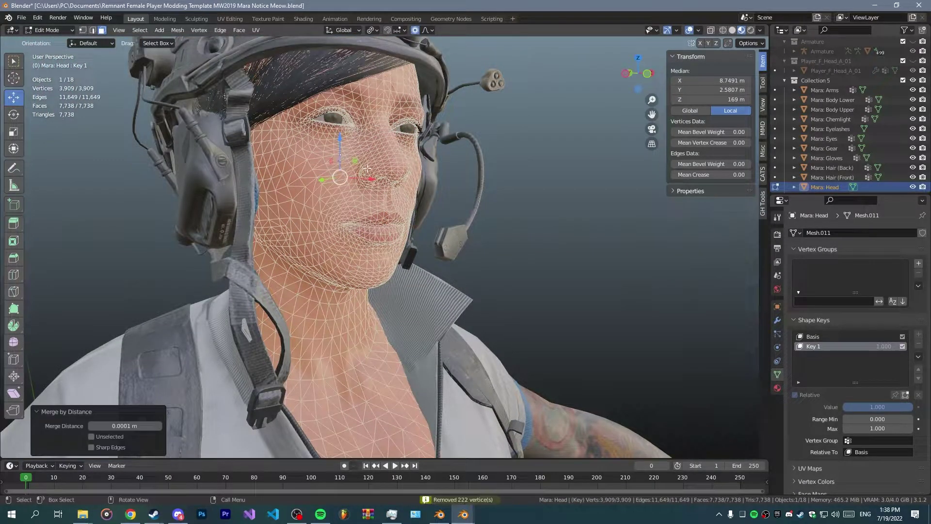
# - In front view, lower the centre faces of Mara's lower lip by 0.9 m with connected proportional editing at size 5.560
pyautogui.scroll(2, 367, 169)
pyautogui.click(649, 74)
pyautogui.scroll(8, 399, 222)
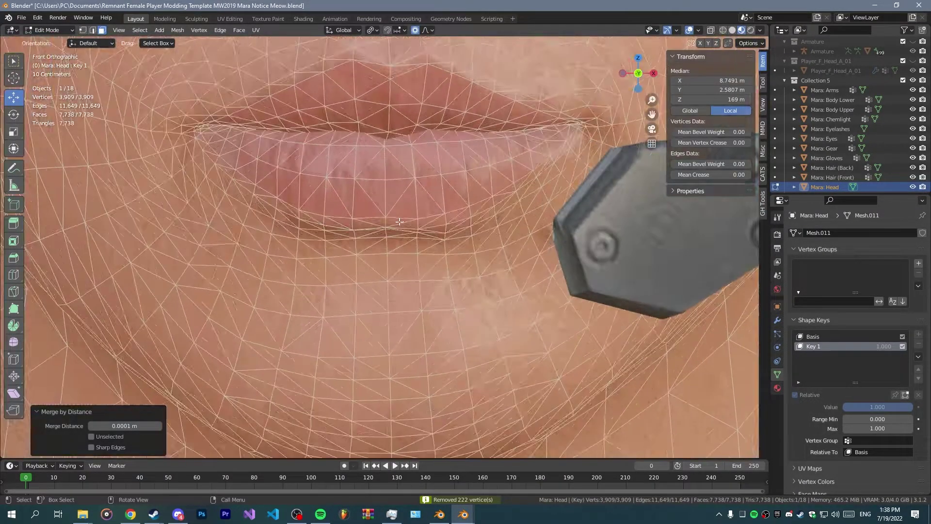
pyautogui.moveTo(344, 156); pyautogui.dragTo(439, 211)
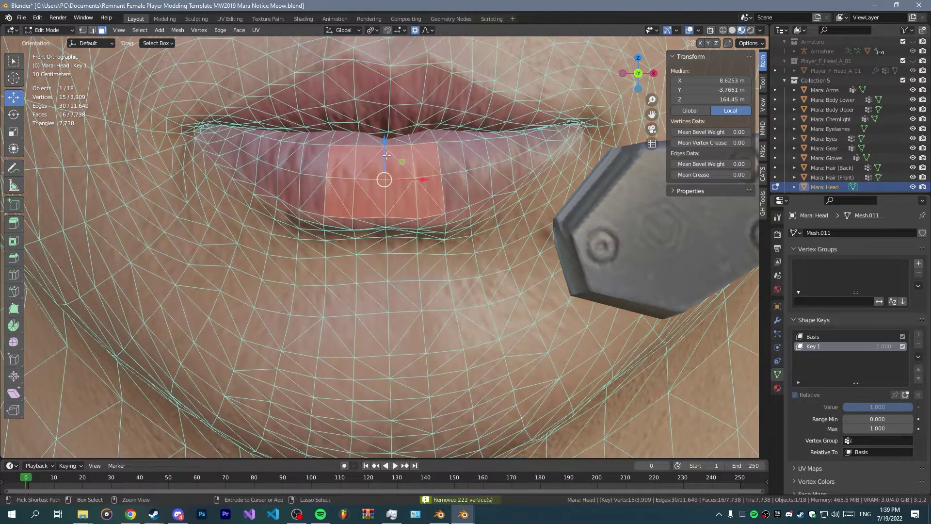
pyautogui.keyDown('ctrl'); pyautogui.moveTo(386, 156); pyautogui.dragTo(388, 224); pyautogui.keyUp('ctrl')
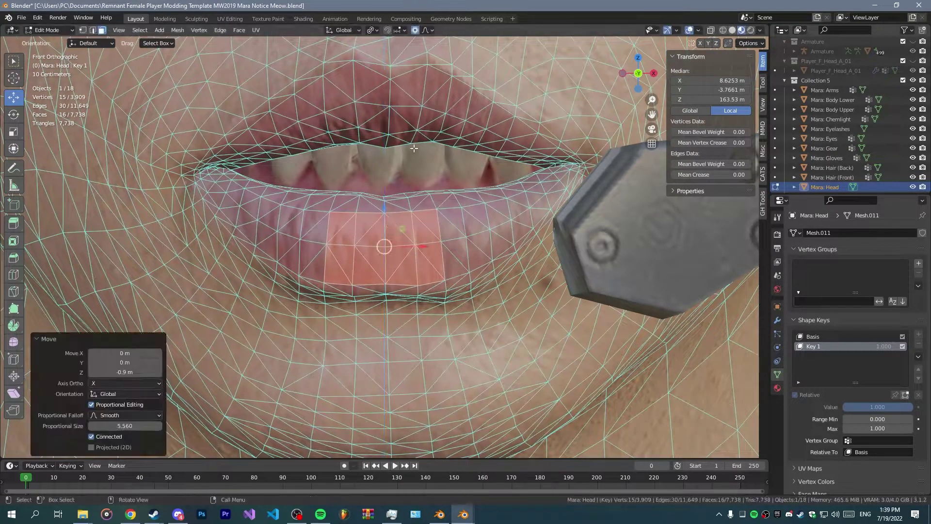
# - Raise the centre faces of Mara's upper lip with proportional editing to open the mouth further
pyautogui.moveTo(443, 141); pyautogui.dragTo(342, 81)
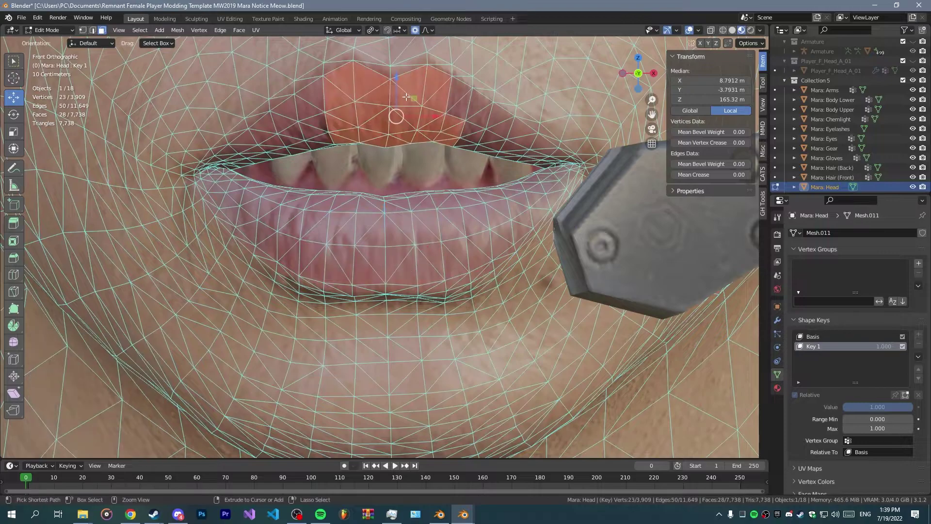
pyautogui.keyDown('shift'); pyautogui.click(469, 111); pyautogui.keyUp('shift')
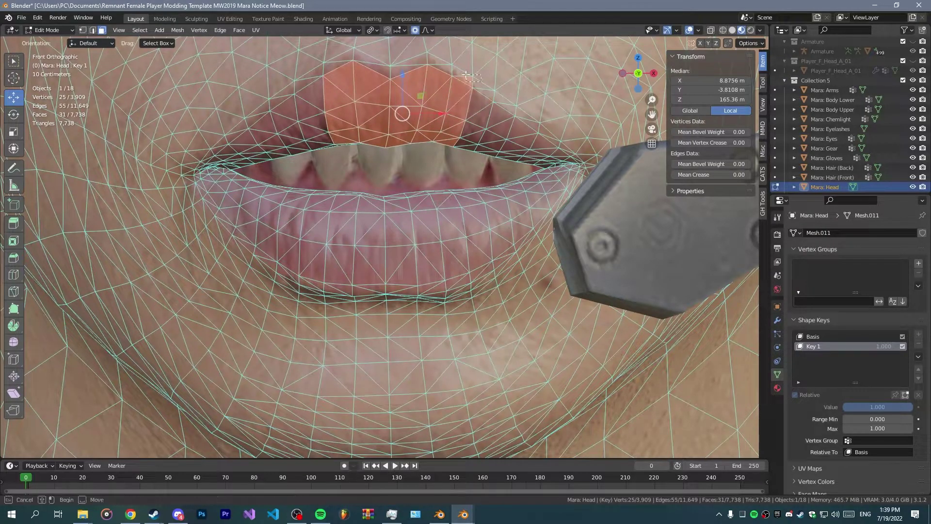
pyautogui.scroll(-3, 406, 113)
pyautogui.keyDown('ctrl'); pyautogui.moveTo(394, 132); pyautogui.dragTo(394, 107); pyautogui.keyUp('ctrl')
# - Undo the last edit at the mouth corner and return to Object Mode to inspect Mara's open mouth
pyautogui.moveTo(480, 181); pyautogui.dragTo(473, 131)
pyautogui.hotkey('ctrl', 'z')
pyautogui.moveTo(382, 183); pyautogui.dragTo(429, 185, button='middle')
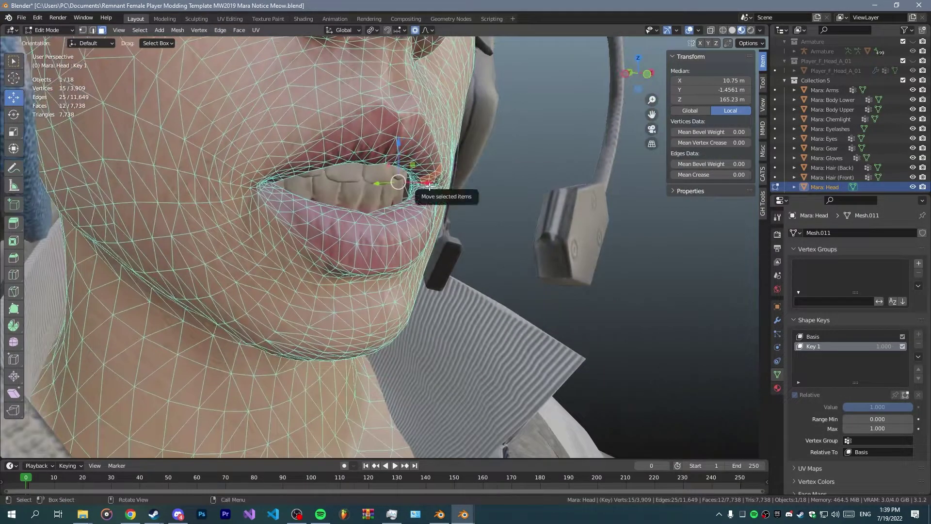
pyautogui.scroll(2, 429, 185)
pyautogui.keyDown('shift'); pyautogui.moveTo(398, 90); pyautogui.dragTo(390, 215, button='middle'); pyautogui.keyUp('shift')
pyautogui.scroll(-7, 430, 187)
pyautogui.press('Tab')
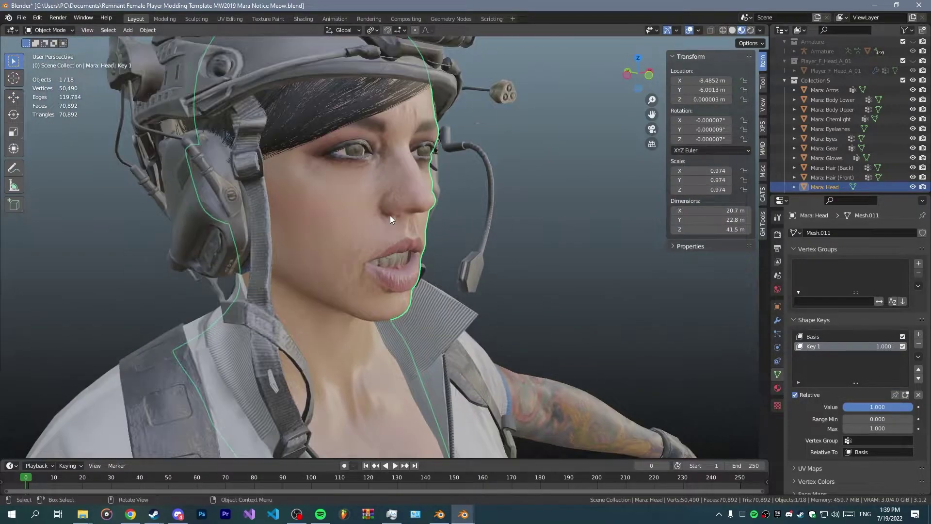
# - Show the Player_F_Head_A_01 collection, select its head mesh, and enter Edit Mode on it
pyautogui.click(913, 64)
pyautogui.moveTo(490, 132); pyautogui.dragTo(509, 155, button='middle')
pyautogui.click(467, 205)
pyautogui.moveTo(467, 205); pyautogui.dragTo(435, 197, button='middle')
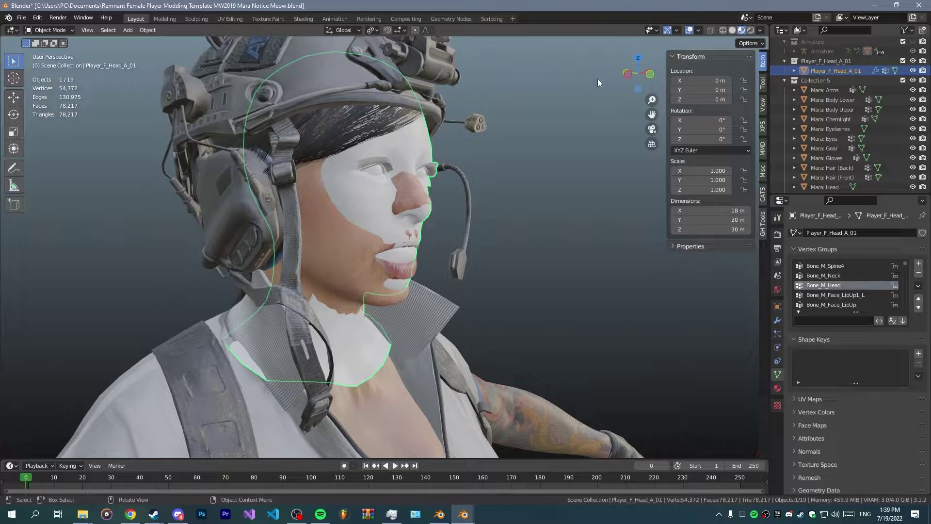
pyautogui.click(629, 75)
pyautogui.scroll(5, 490, 224)
pyautogui.press('Tab')
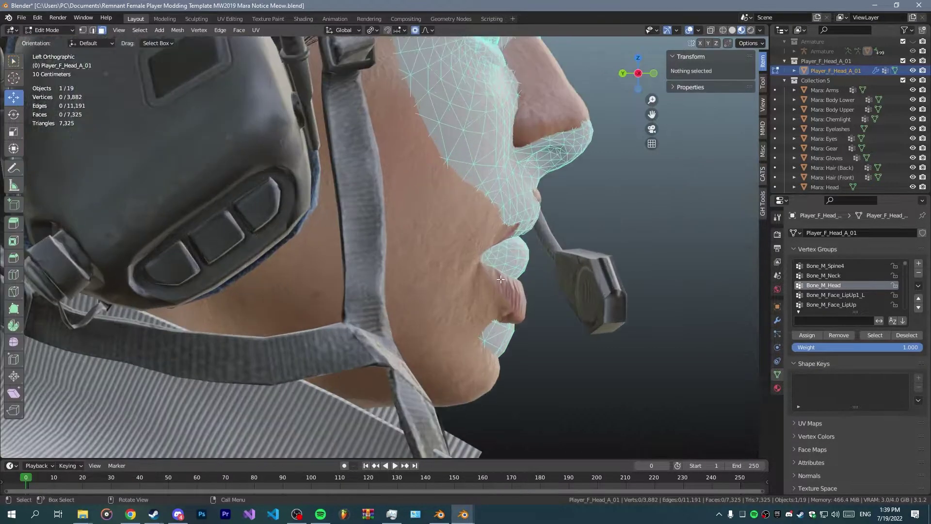
# - In front view, lower the centre faces of the Player_F_Head_A_01 lower lip by 1.2693 m, using a proportional size of 3.138
pyautogui.click(654, 74)
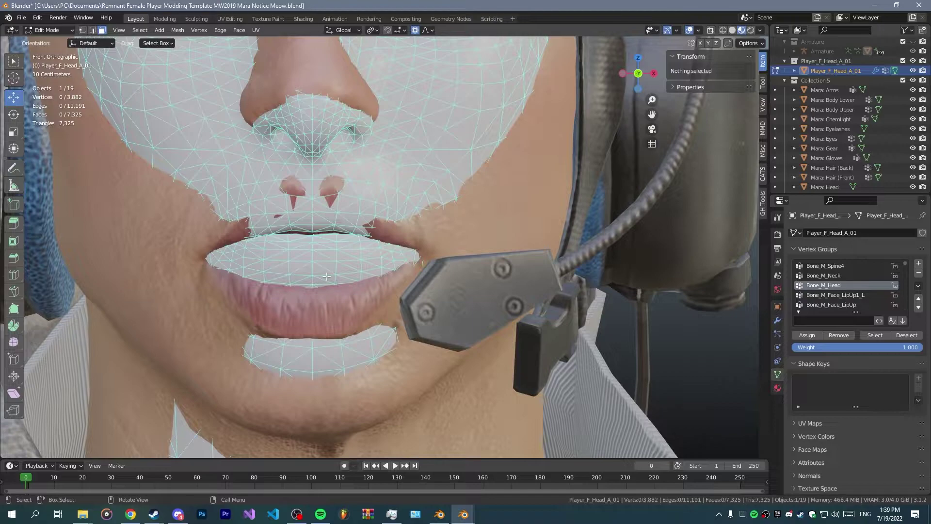
pyautogui.moveTo(326, 276); pyautogui.dragTo(302, 242)
pyautogui.press('KP_Decimal')
pyautogui.scroll(-6, 378, 233)
pyautogui.moveTo(383, 227); pyautogui.dragTo(381, 256)
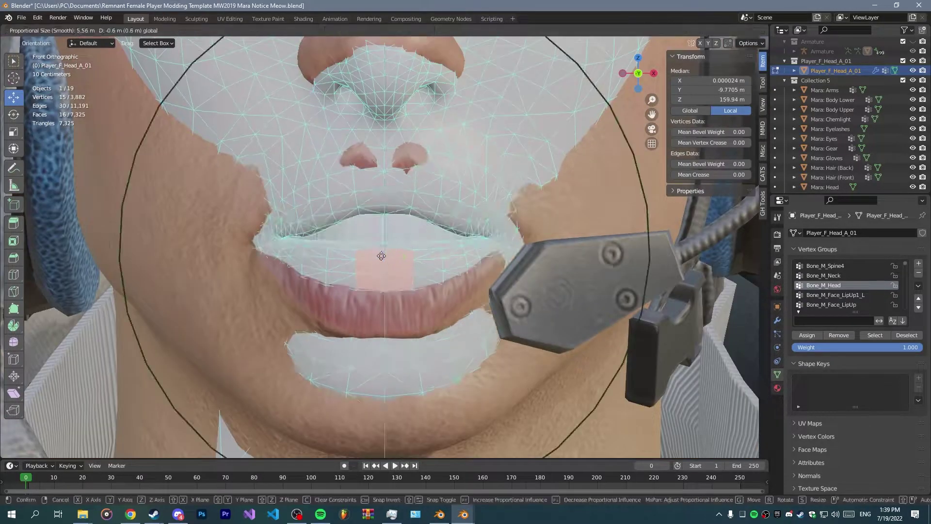
pyautogui.click(383, 285)
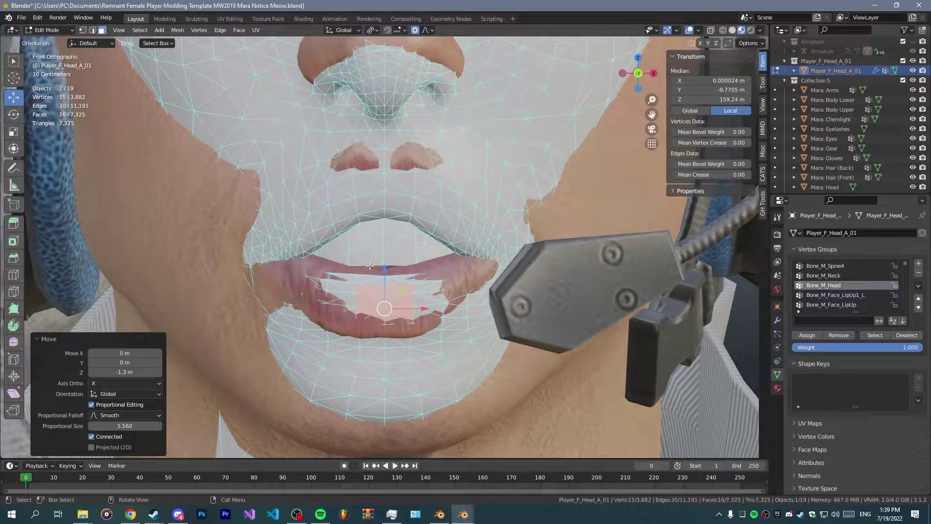
pyautogui.hotkey('ctrl', 'z')
pyautogui.press('g')
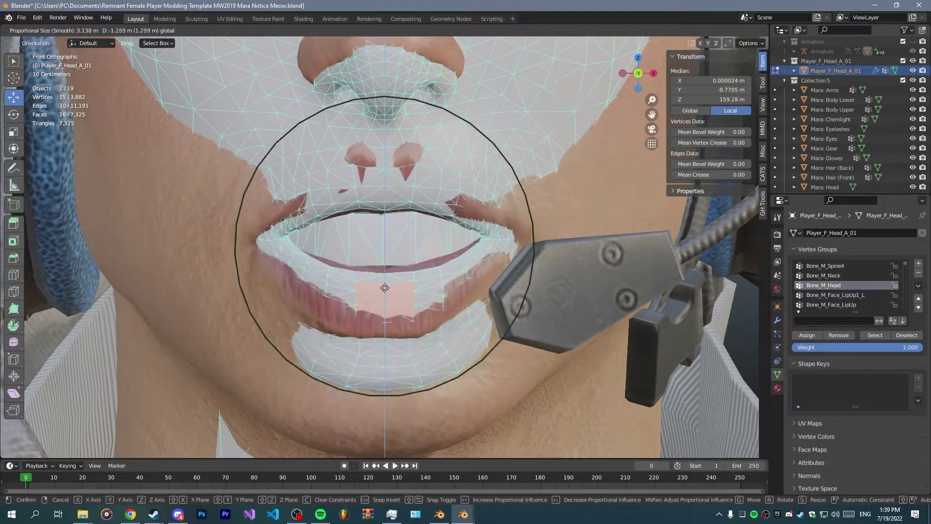
pyautogui.click(385, 287)
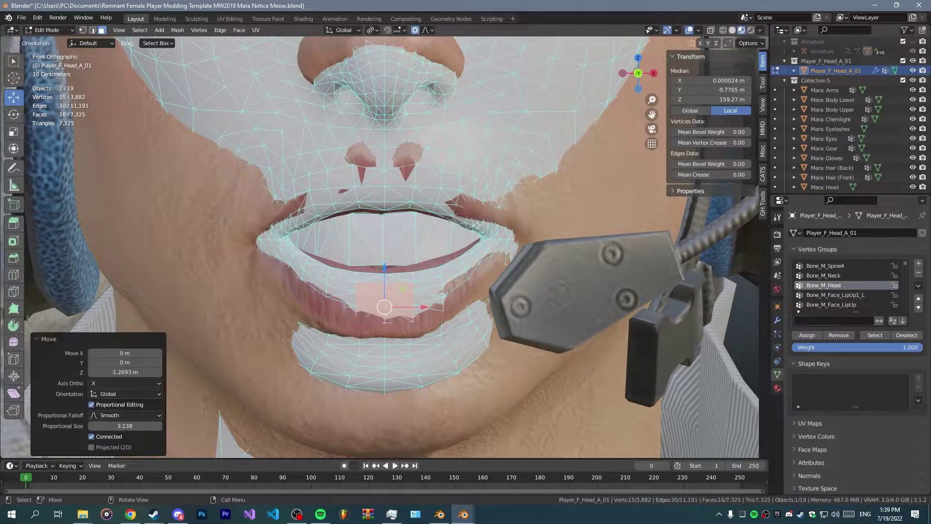
# - With proportional editing, move the faces under the reference head's nose tip up 0.5237 m and shift them by -0.033787 m in X
pyautogui.scroll(-5, 478, 224)
pyautogui.moveTo(408, 196); pyautogui.dragTo(366, 168)
pyautogui.press('KP_Decimal')
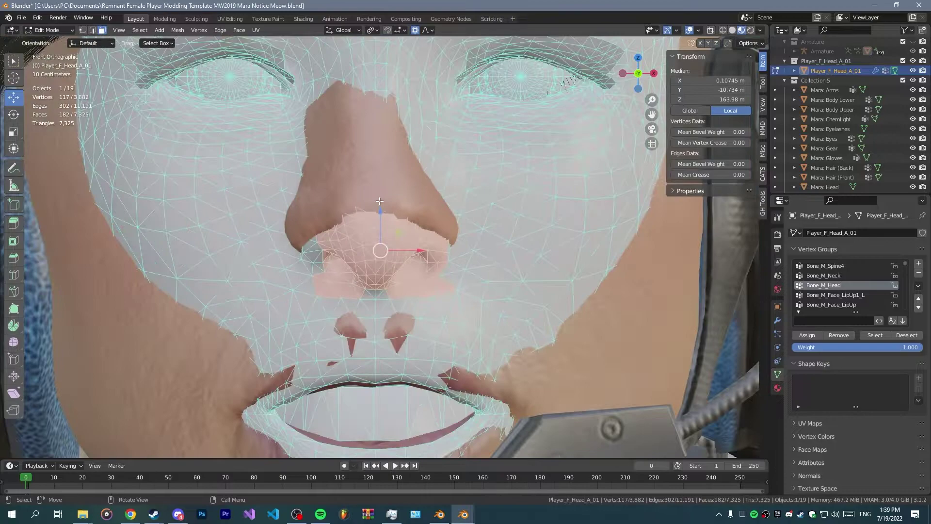
pyautogui.scroll(-4, 379, 201)
pyautogui.press('g')
pyautogui.press('z')
pyautogui.click(414, 226)
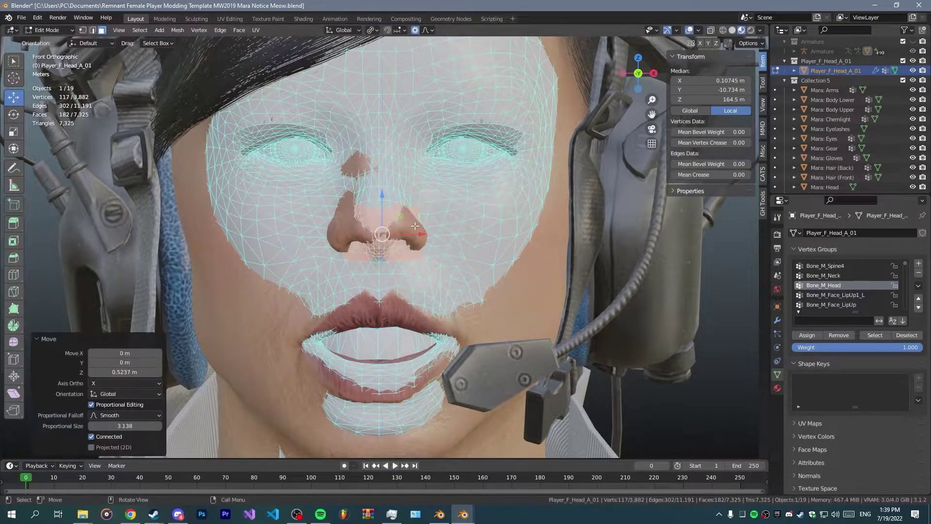
pyautogui.press('g')
pyautogui.press('x')
pyautogui.click(397, 226)
pyautogui.scroll(-1, 349, 162)
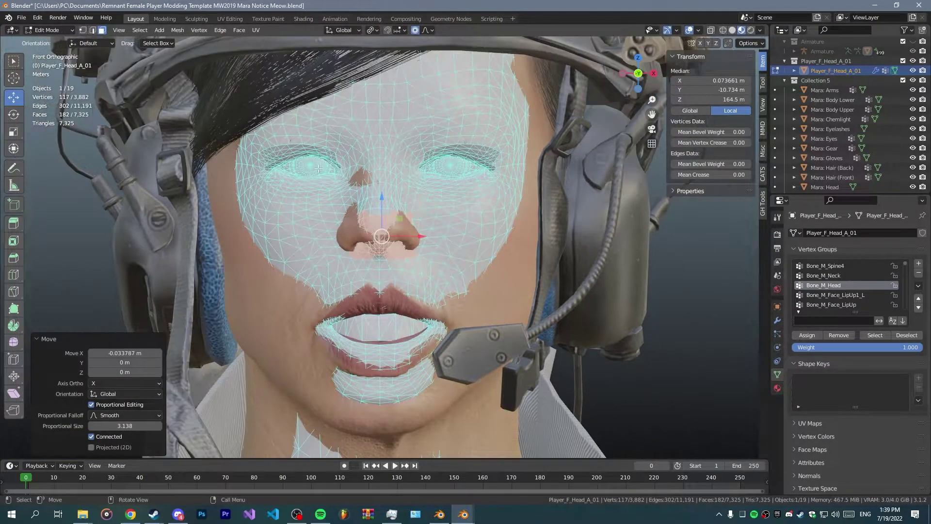
# - Select the linked outer eyeball meshes of both eyes on the reference head and delete them
pyautogui.click(319, 168)
pyautogui.hotkey('ctrl', 'l')
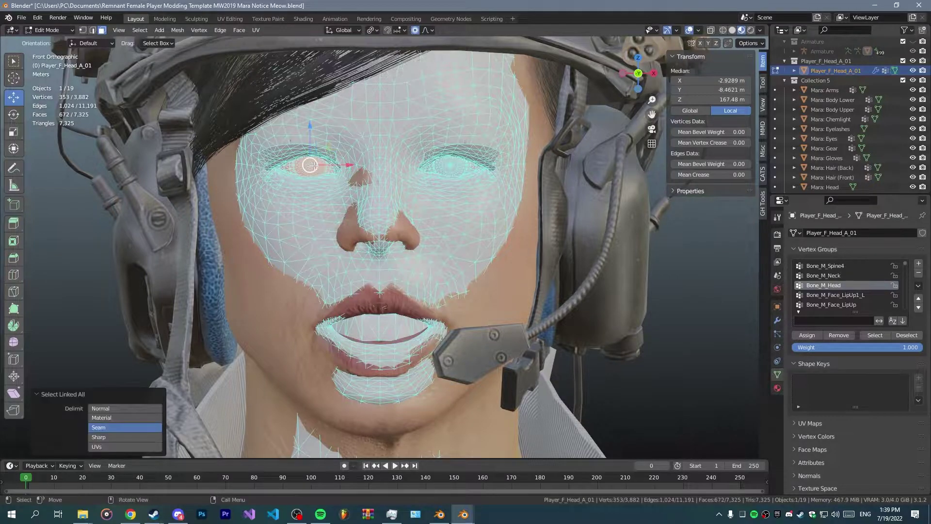
pyautogui.keyDown('shift'); pyautogui.click(464, 167); pyautogui.keyUp('shift')
pyautogui.hotkey('ctrl', 'l')
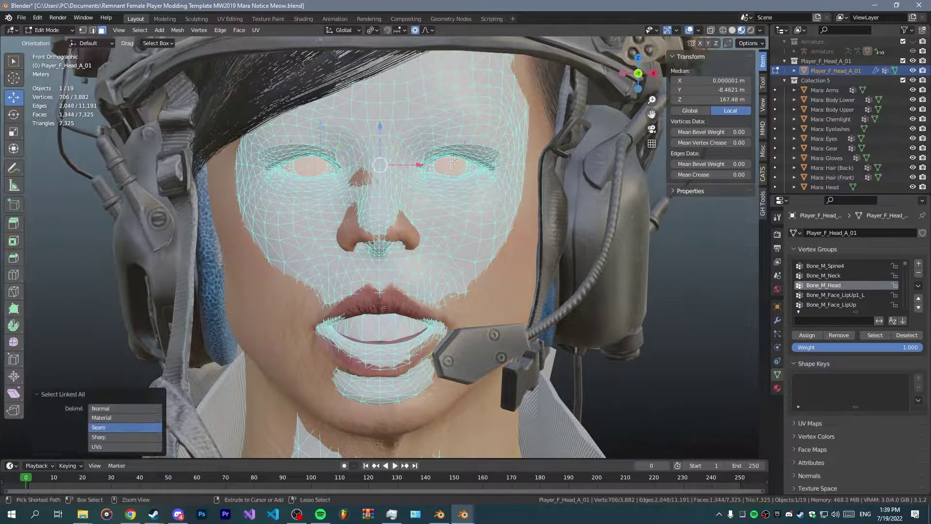
pyautogui.press('x')
pyautogui.click(455, 161)
# - Select the remaining linked eyeball pieces in both eye sockets of the reference head and delete them
pyautogui.moveTo(455, 165); pyautogui.dragTo(475, 163, button='middle')
pyautogui.moveTo(500, 150); pyautogui.dragTo(478, 140)
pyautogui.moveTo(478, 141); pyautogui.dragTo(521, 142, button='middle')
pyautogui.keyDown('shift'); pyautogui.moveTo(306, 149); pyautogui.dragTo(300, 143); pyautogui.keyUp('shift')
pyautogui.hotkey('ctrl', 'l')
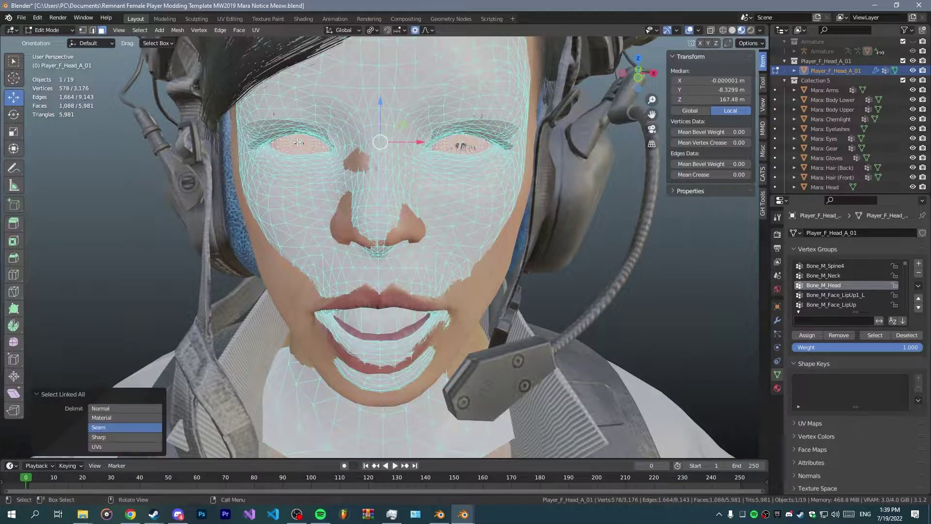
pyautogui.press('x')
pyautogui.click(297, 142)
# - In front view, select the faces around both eye openings and raise them 0.5237 m with proportional editing
pyautogui.moveTo(297, 142); pyautogui.dragTo(427, 141, button='middle')
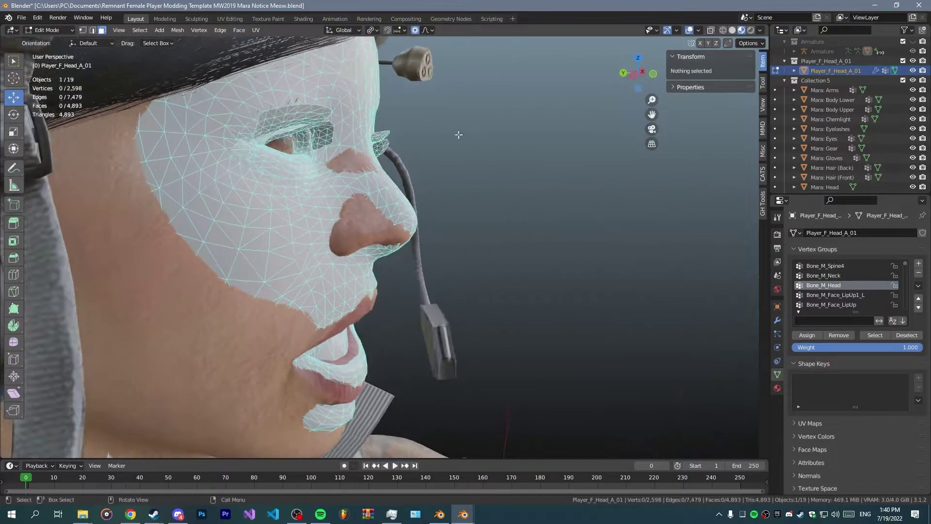
pyautogui.click(654, 74)
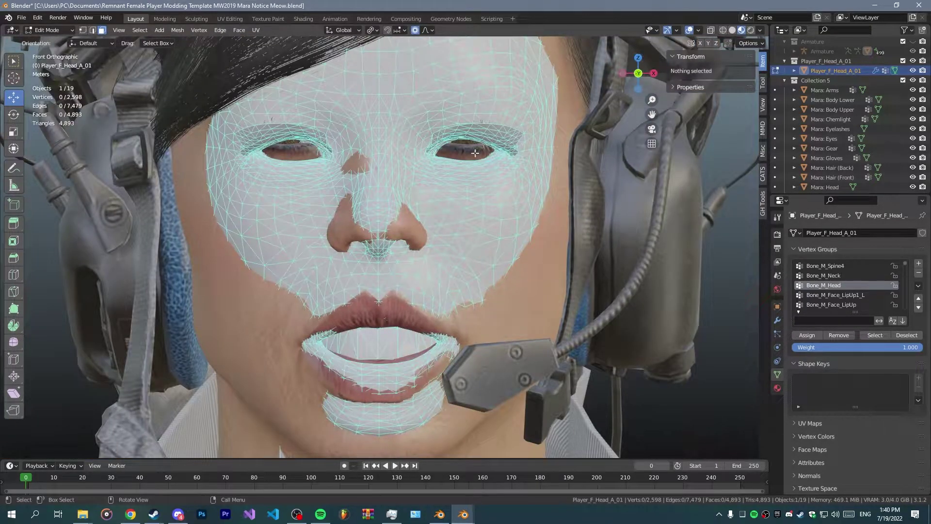
pyautogui.moveTo(520, 175); pyautogui.dragTo(421, 122)
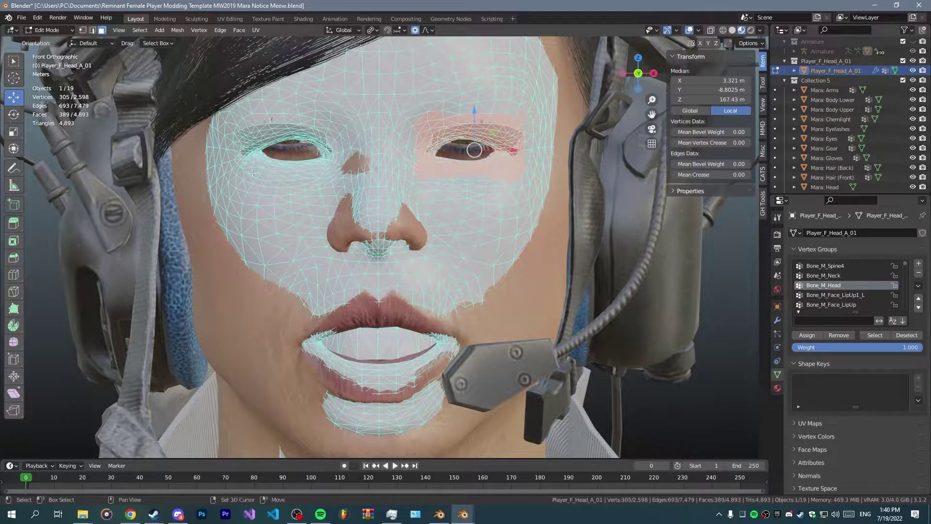
pyautogui.keyDown('shift'); pyautogui.moveTo(315, 175); pyautogui.dragTo(244, 121); pyautogui.keyUp('shift')
pyautogui.moveTo(387, 123); pyautogui.dragTo(381, 102)
# - In left view with X-ray enabled, select the faces under the reference head's chin and undo the trial adjustment
pyautogui.moveTo(381, 101); pyautogui.dragTo(518, 139, button='middle')
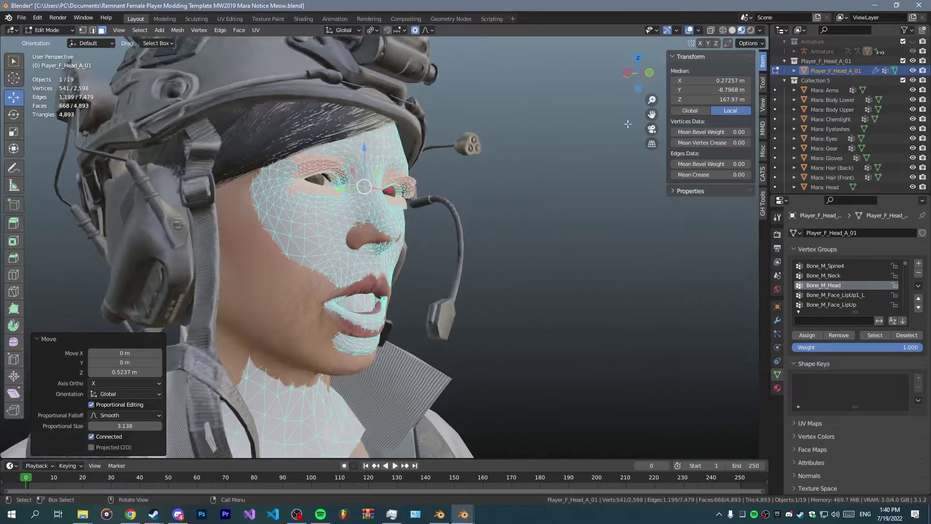
pyautogui.click(630, 74)
pyautogui.click(710, 31)
pyautogui.moveTo(404, 360); pyautogui.dragTo(336, 335)
pyautogui.press('KP_Decimal')
pyautogui.scroll(-6, 371, 306)
pyautogui.moveTo(385, 246); pyautogui.dragTo(386, 250)
pyautogui.scroll(3, 386, 251)
pyautogui.hotkey('ctrl', 'z')
pyautogui.hotkey('ctrl', 'z')
# - Lower the faces under the reference head's chin along Z with proportional editing to meet Mara's jawline, and clear the selection
pyautogui.press('g')
pyautogui.press('z')
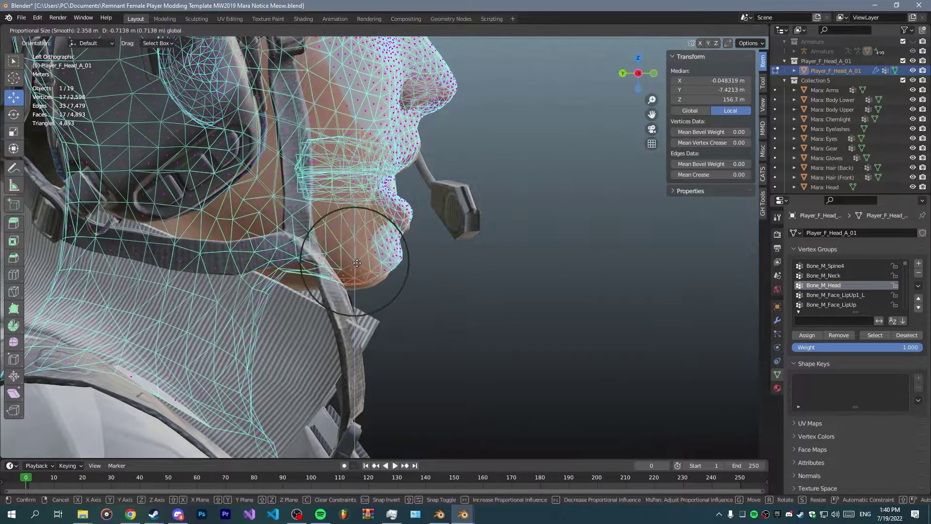
pyautogui.click(311, 277)
pyautogui.moveTo(310, 277); pyautogui.dragTo(312, 277)
pyautogui.moveTo(298, 243); pyautogui.dragTo(299, 258)
pyautogui.moveTo(305, 251); pyautogui.dragTo(305, 147, button='middle')
pyautogui.hotkey('alt', 'a')
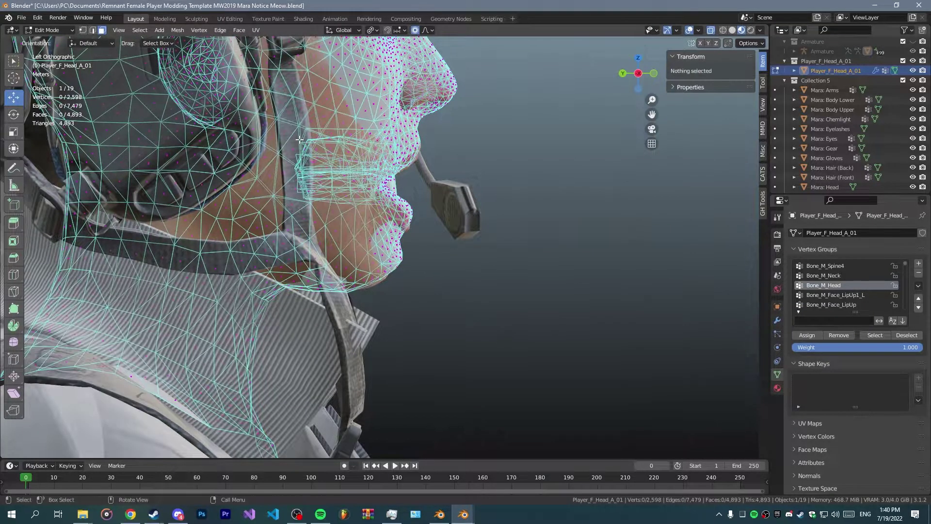
# - Select the linked upper teeth piece inside the reference head's mouth and delete it
pyautogui.click(304, 163)
pyautogui.scroll(1, 322, 200)
pyautogui.keyDown('shift'); pyautogui.moveTo(304, 163); pyautogui.dragTo(335, 230, button='middle'); pyautogui.keyUp('shift')
pyautogui.scroll(1, 335, 230)
pyautogui.click(336, 231)
pyautogui.hotkey('ctrl', 'l')
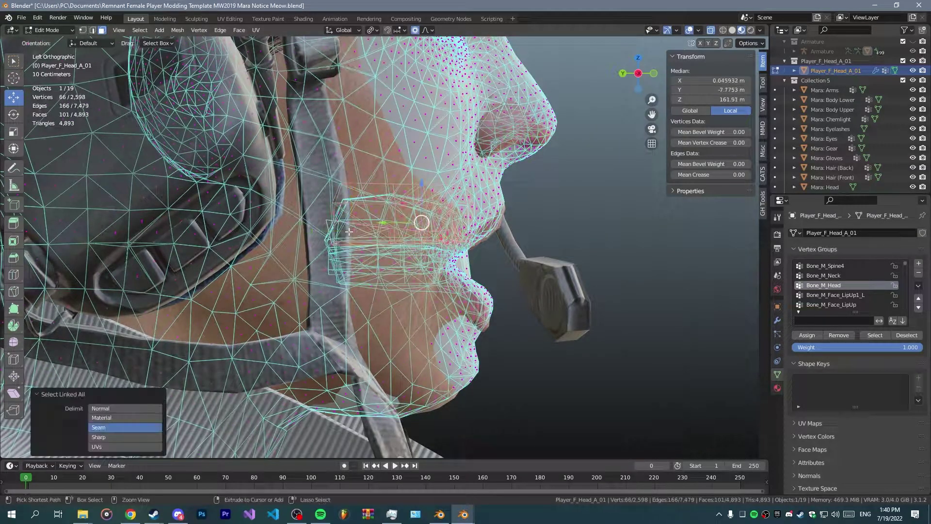
pyautogui.press('x')
pyautogui.click(348, 231)
# - Select the linked flat piece in the middle of the reference head's mouth and delete it
pyautogui.scroll(2, 350, 248)
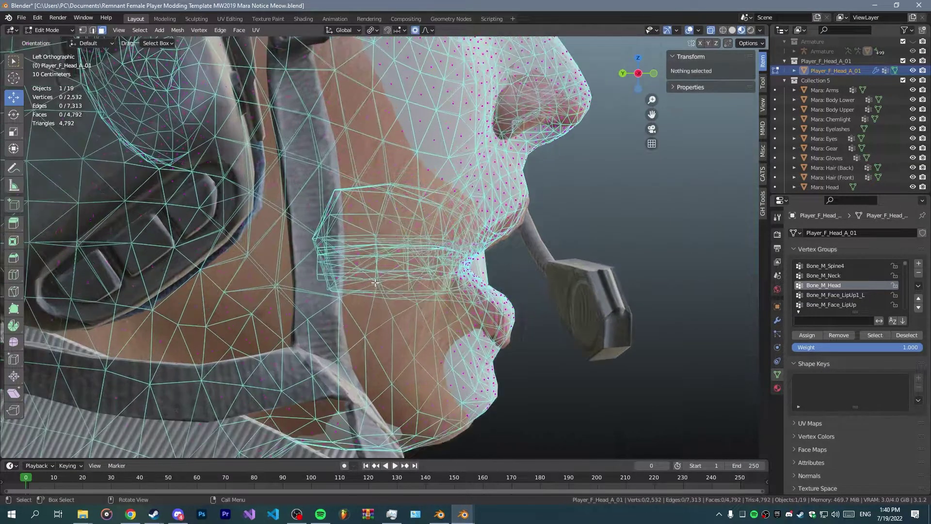
pyautogui.click(352, 266)
pyautogui.hotkey('ctrl', 'l')
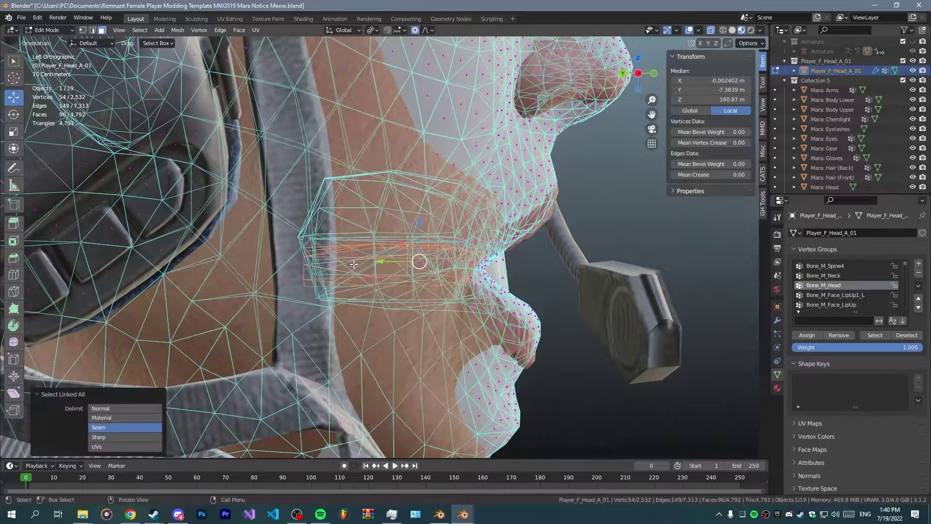
pyautogui.press('x')
pyautogui.click(354, 263)
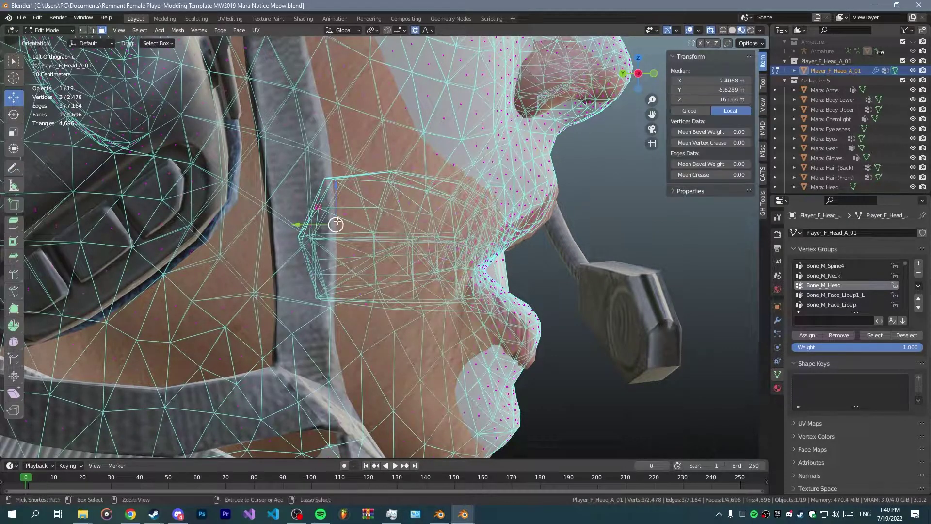
# - Delete one more linked inner piece from the lower part of the reference head's mouth
pyautogui.hotkey('ctrl', 'l')
pyautogui.click(347, 258)
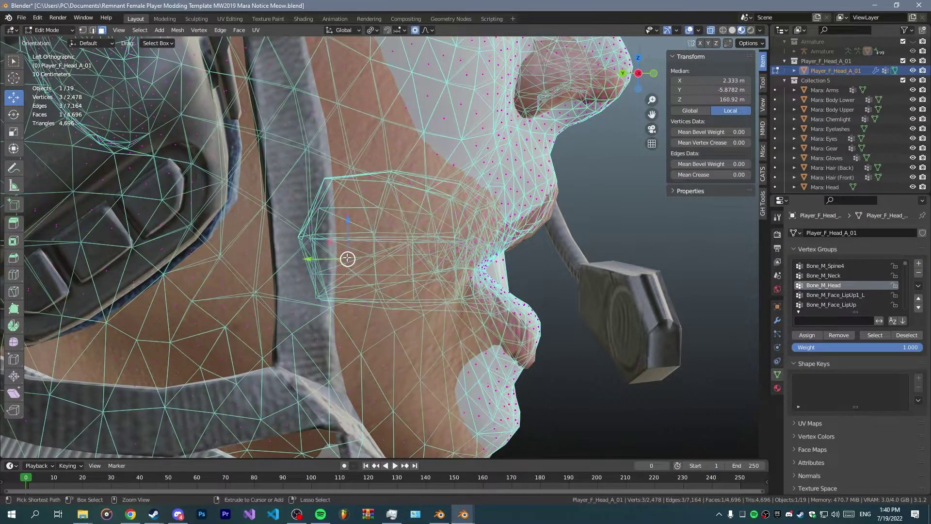
pyautogui.hotkey('ctrl', 'l')
pyautogui.press('x')
pyautogui.click(347, 257)
pyautogui.moveTo(347, 258); pyautogui.dragTo(340, 238, button='middle')
pyautogui.scroll(-7, 376, 264)
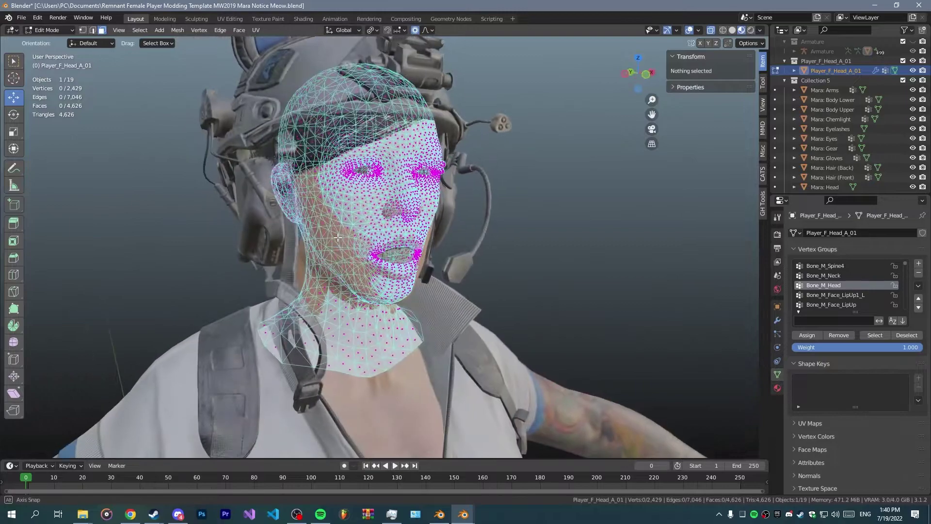
# - Return to Object Mode, select Mara: Head, and apply its Key 1 shape key to the Basis
pyautogui.click(49, 30)
pyautogui.click(44, 41)
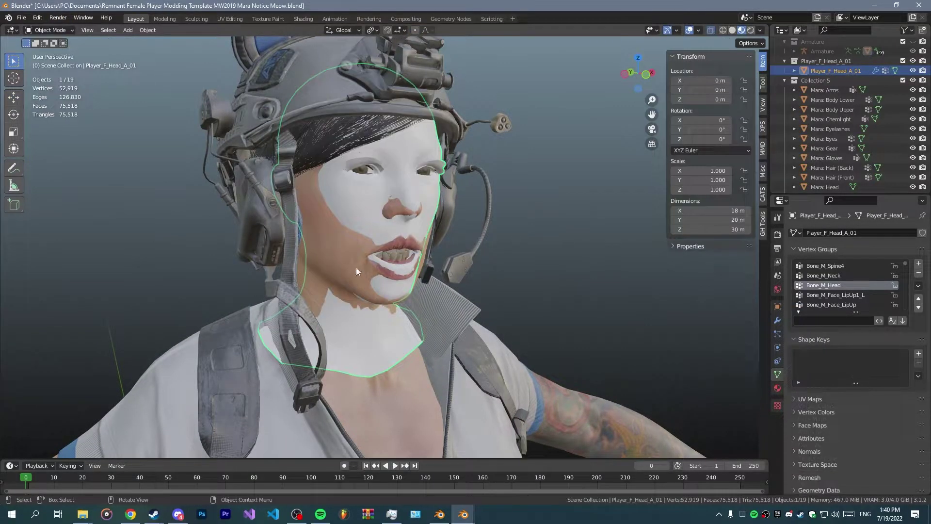
pyautogui.click(326, 249)
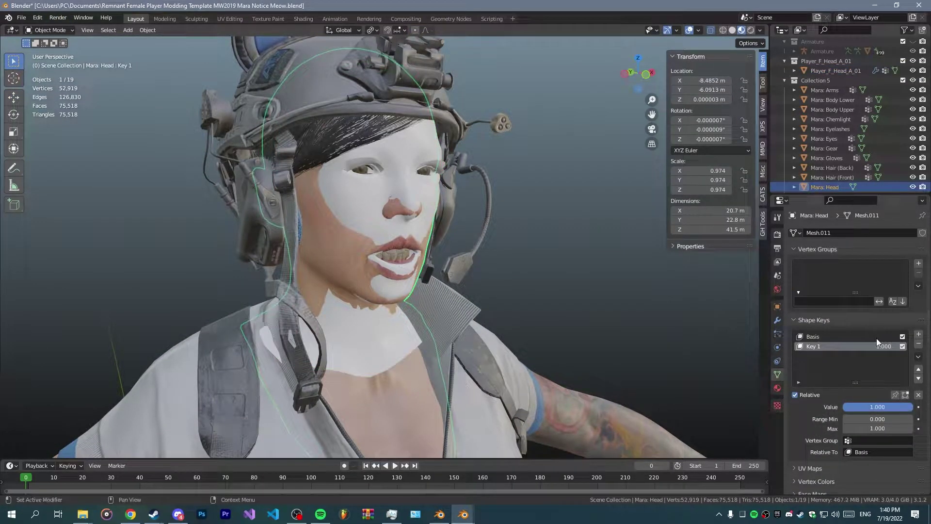
pyautogui.click(919, 357)
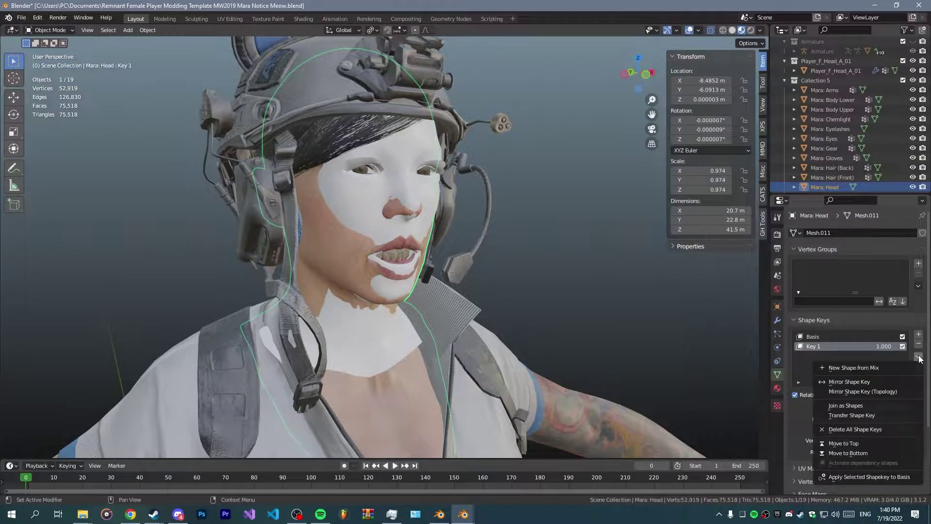
pyautogui.click(854, 478)
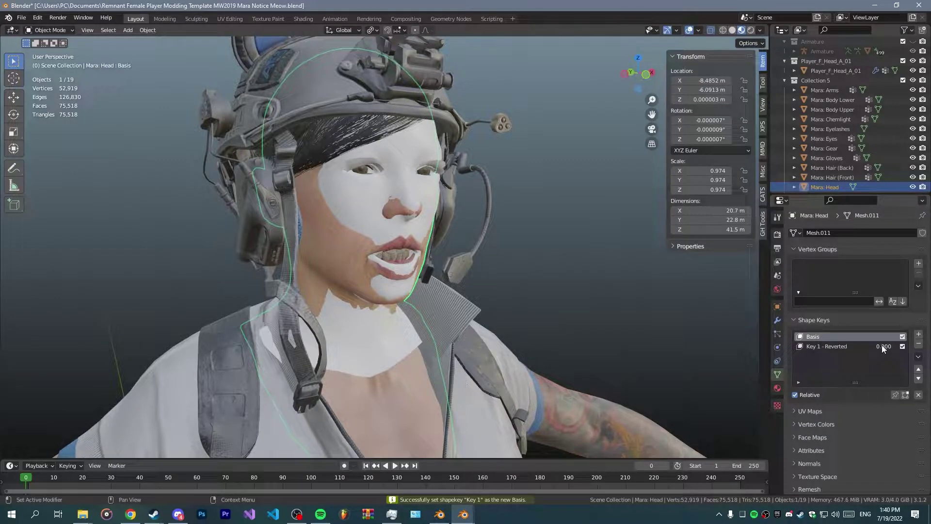
# - Temporarily hide the Player_F_Head_A_01 collection to check Mara's head and its Key 1 - Reverted shape key
pyautogui.click(913, 61)
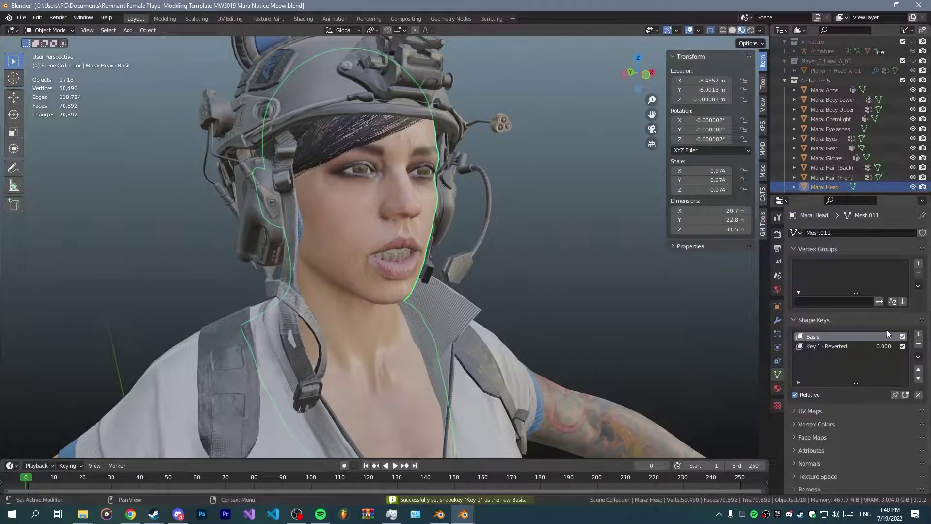
pyautogui.moveTo(884, 346)
pyautogui.mouseDown()
pyautogui.moveTo(921, 346)
pyautogui.moveTo(846, 346)
pyautogui.moveTo(873, 346)
pyautogui.mouseUp()
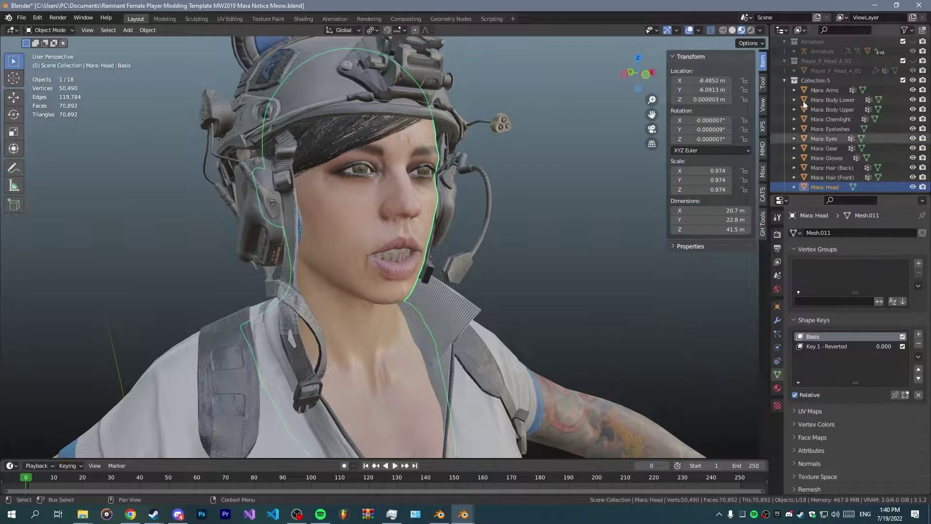
pyautogui.click(913, 61)
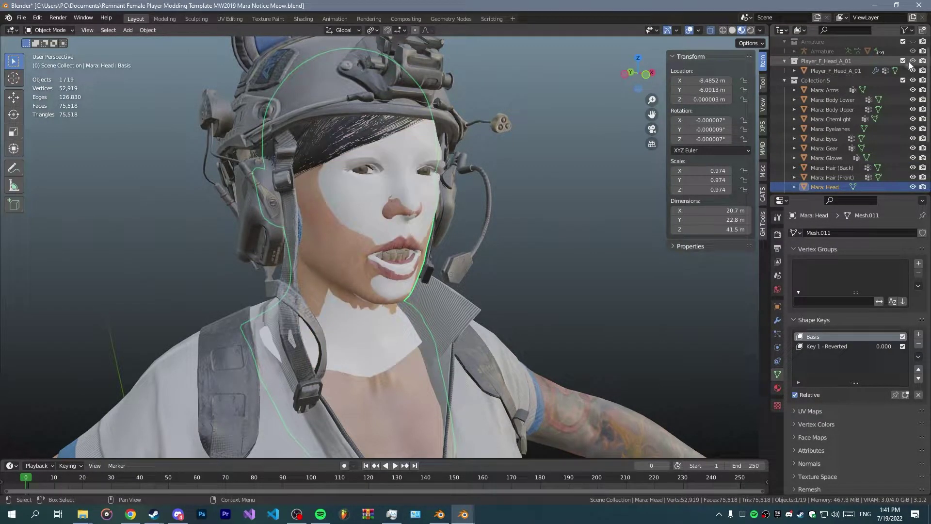
# - Select Player_F_Head_A_01, add Mara: Head as the active object, and switch to Weight Paint mode
pyautogui.click(851, 70)
pyautogui.moveTo(377, 276); pyautogui.dragTo(430, 217, button='middle')
pyautogui.keyDown('shift'); pyautogui.click(341, 261); pyautogui.keyUp('shift')
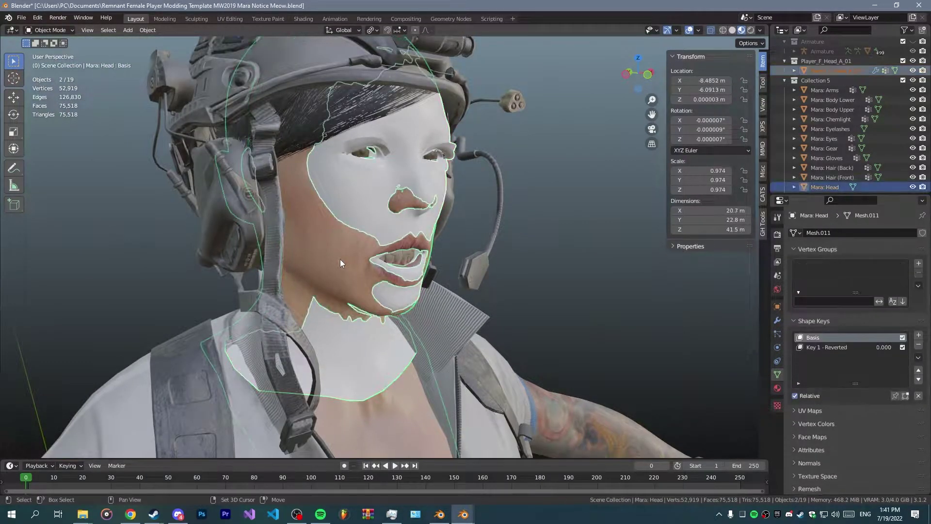
pyautogui.click(49, 31)
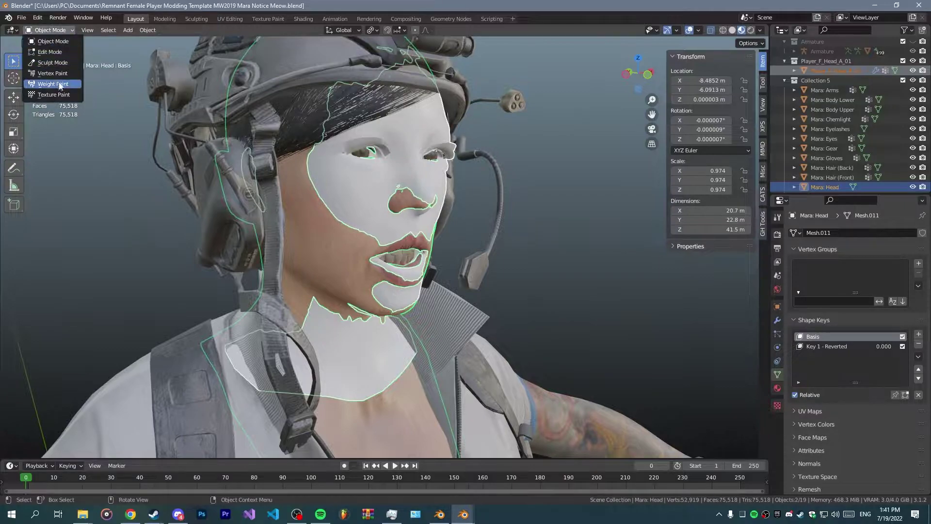
pyautogui.click(48, 86)
pyautogui.moveTo(304, 177); pyautogui.dragTo(265, 175, button='middle')
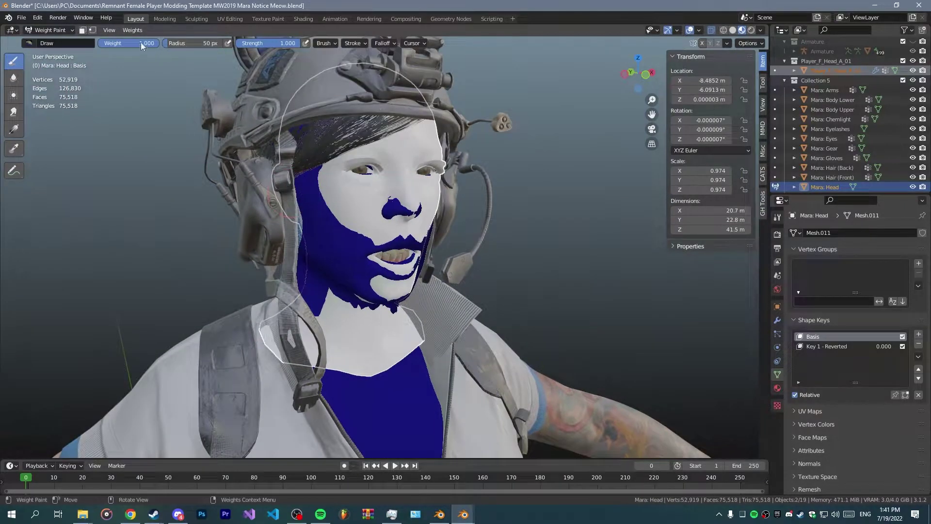
# - Transfer weights to Mara's head using Nearest Face Interpolated mapping, a 5 m ray radius, and source layers selected By Name
pyautogui.click(132, 30)
pyautogui.click(167, 153)
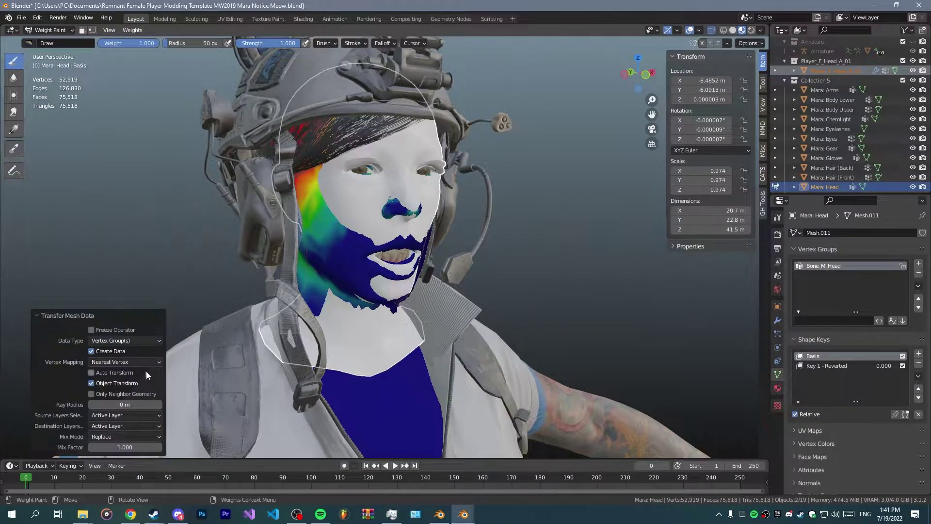
pyautogui.click(130, 362)
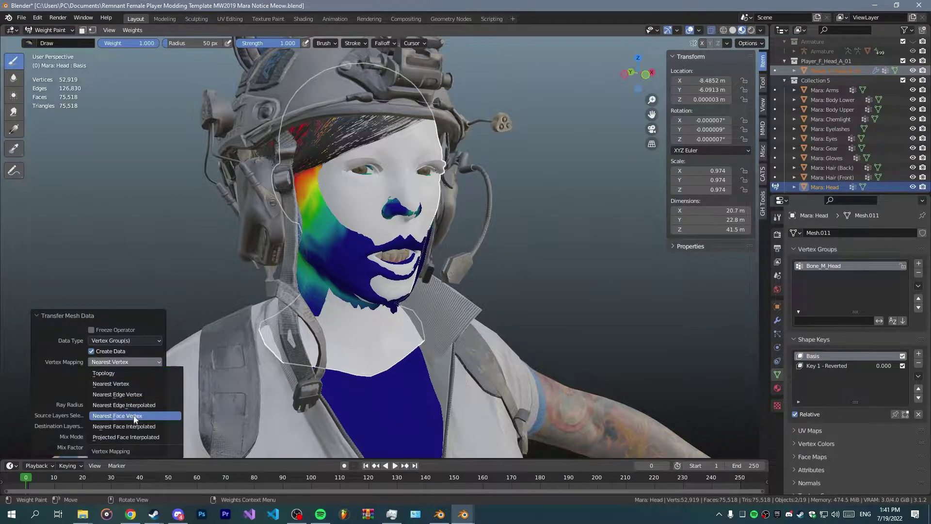
pyautogui.click(132, 422)
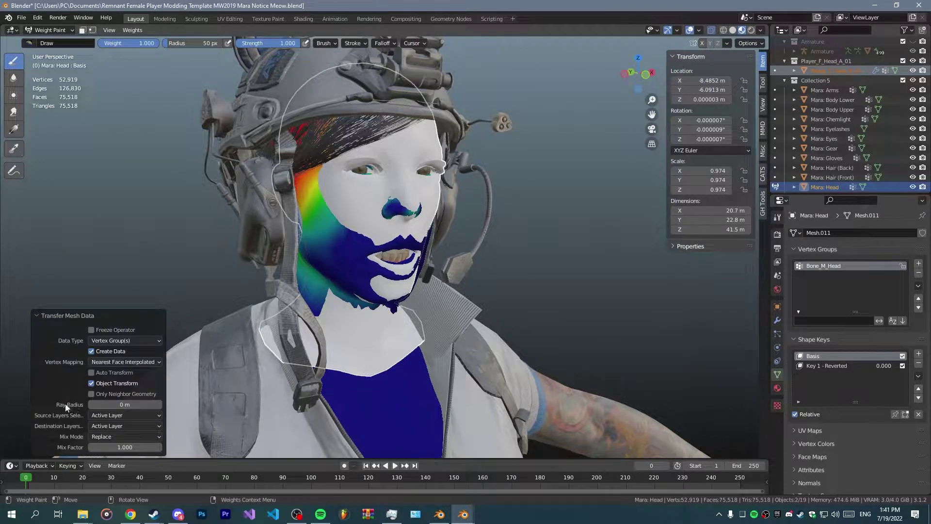
pyautogui.click(107, 418)
pyautogui.click(119, 438)
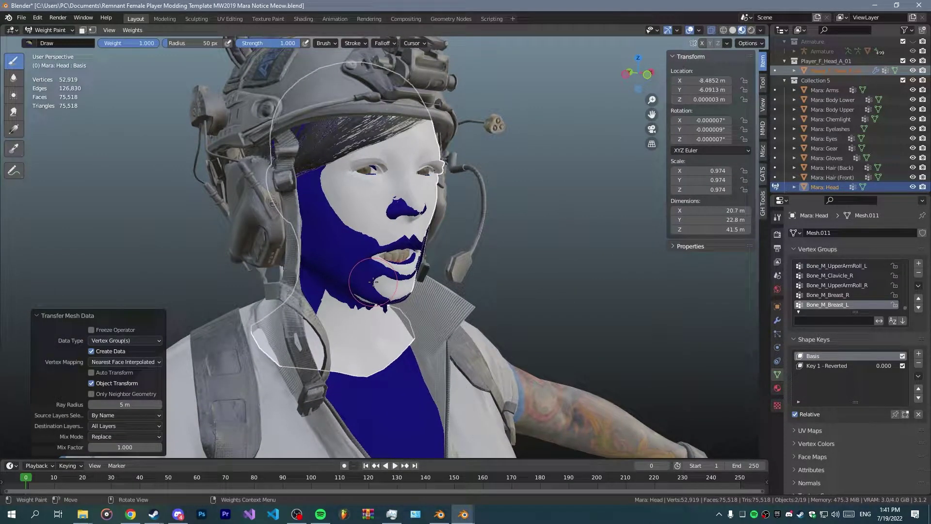
# - Return to Object Mode and delete the Player_F_Head_A_01 reference head
pyautogui.click(57, 30)
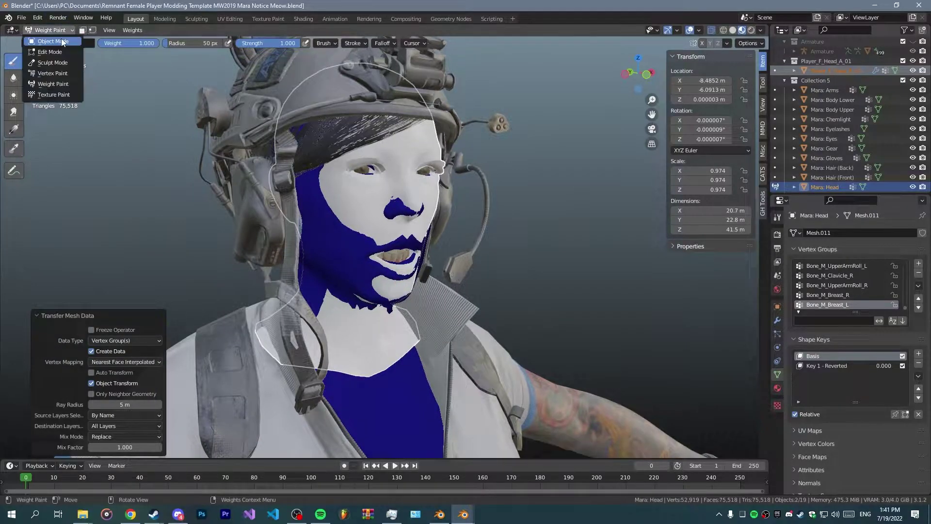
pyautogui.click(51, 39)
pyautogui.click(816, 73)
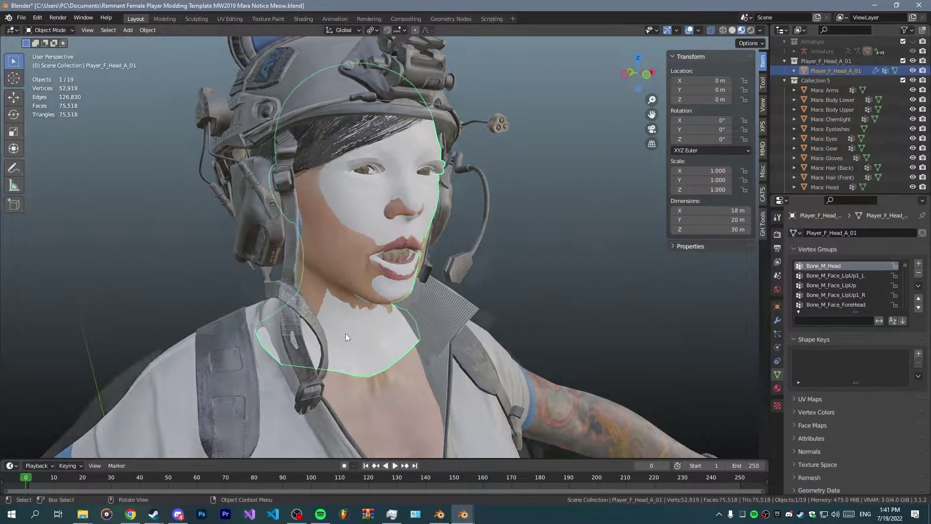
pyautogui.moveTo(345, 333); pyautogui.dragTo(416, 187, button='middle')
pyautogui.press('Delete')
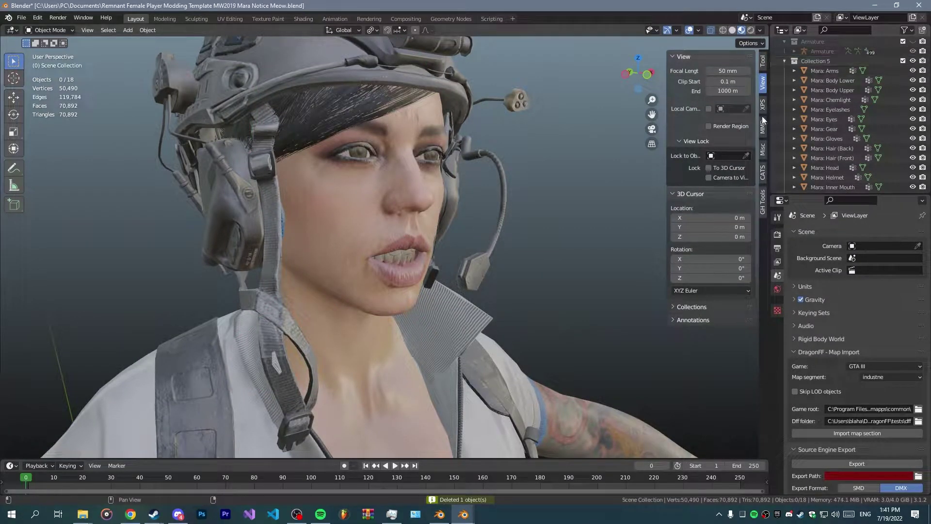
# - Apply the Key 1 - Reverted shape key of Mara's head to its Basis
pyautogui.click(411, 221)
pyautogui.click(918, 376)
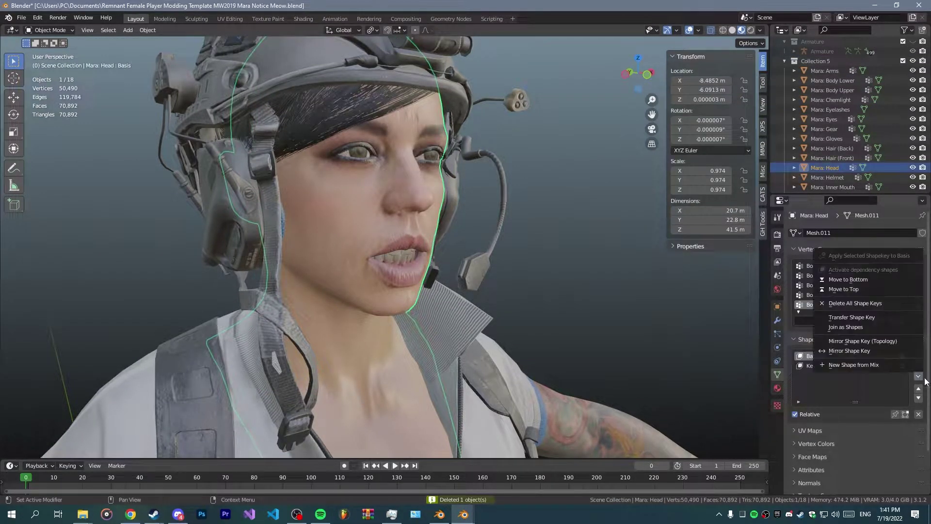
pyautogui.click(822, 365)
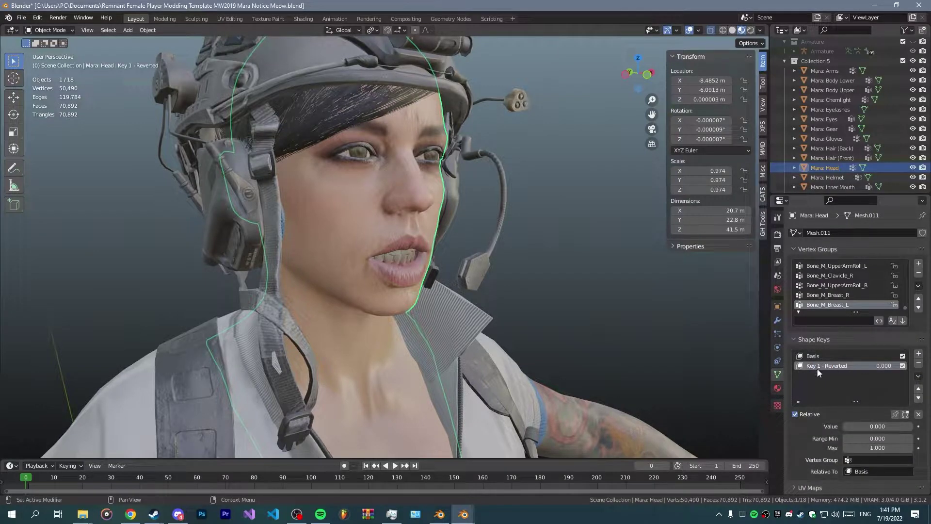
pyautogui.click(917, 376)
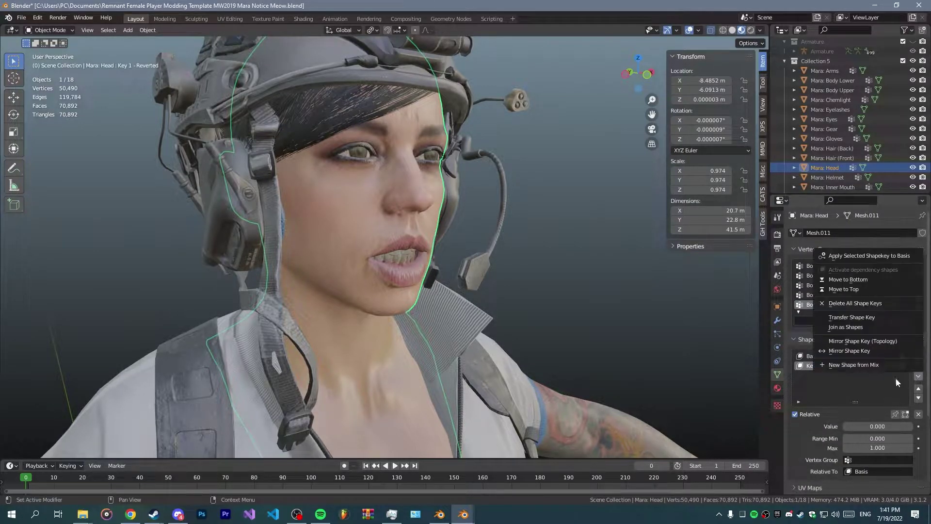
pyautogui.click(879, 257)
pyautogui.scroll(-1, 588, 321)
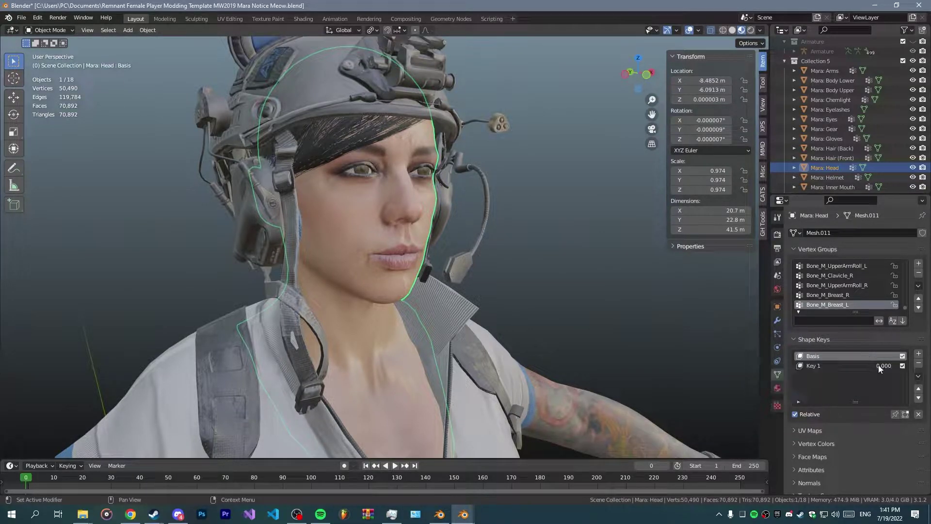
# - Set the value of Key 1 on Mara's head to 1.000 and switch the head to Weight Paint mode
pyautogui.moveTo(880, 366); pyautogui.dragTo(922, 365)
pyautogui.click(49, 30)
pyautogui.click(54, 77)
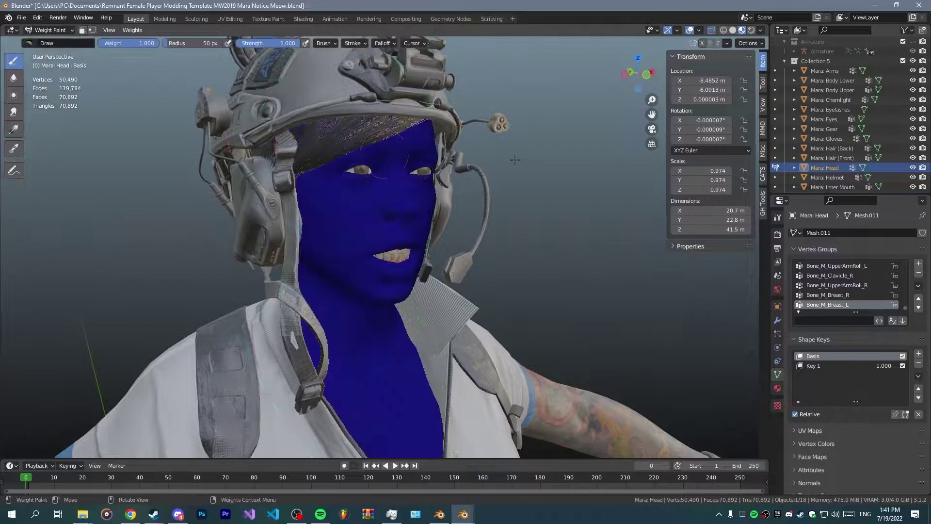
# - Examine the transferred weights on Mara's face group by group, from the throat and lower mouth through the lower lip, nose and eyeballs
pyautogui.scroll(5, 802, 276)
pyautogui.scroll(-4, 802, 280)
pyautogui.click(830, 286)
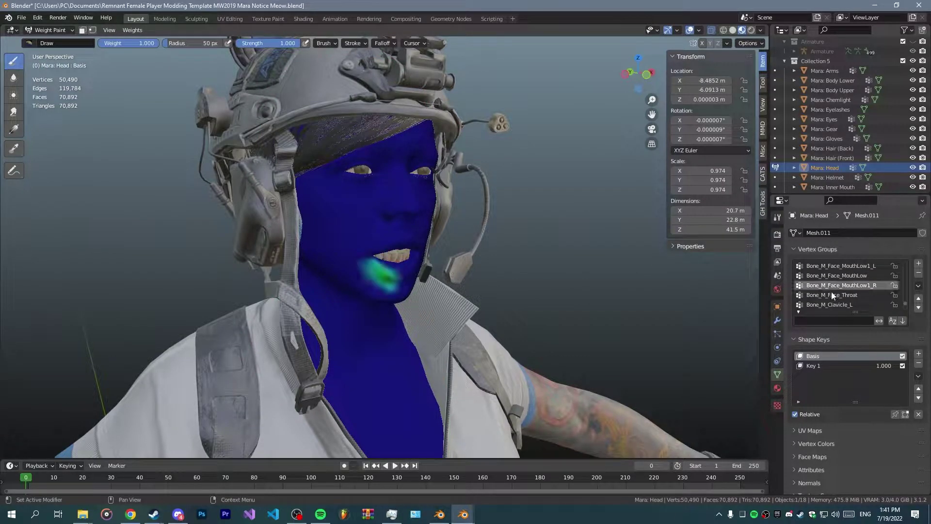
pyautogui.click(832, 294)
pyautogui.moveTo(728, 291); pyautogui.dragTo(688, 291, button='middle')
pyautogui.keyDown('ctrl'); pyautogui.scroll(6, 855, 295); pyautogui.keyUp('ctrl')
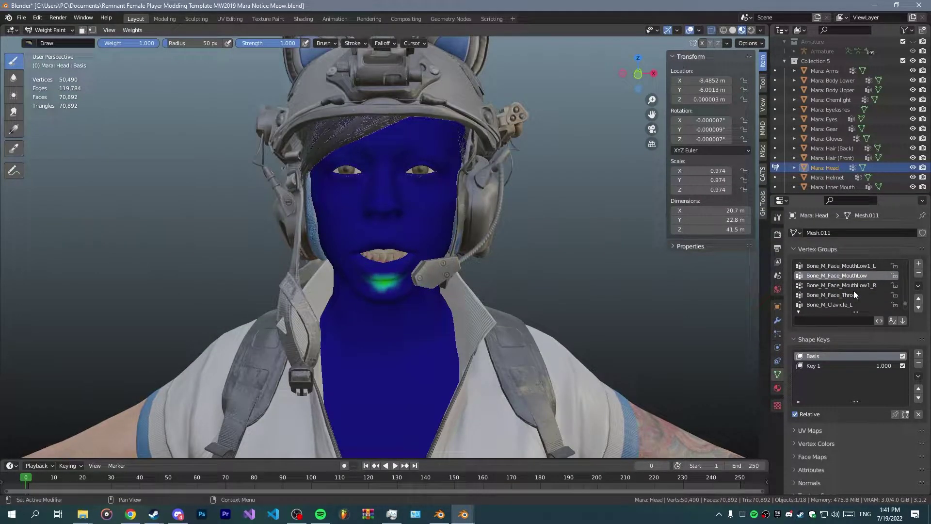
pyautogui.keyDown('ctrl'); pyautogui.scroll(4, 854, 294); pyautogui.keyUp('ctrl')
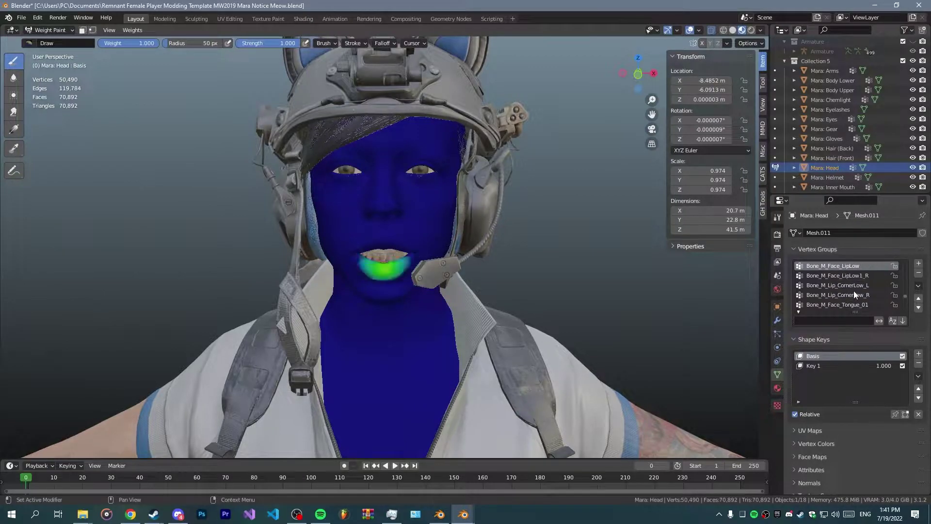
pyautogui.scroll(3, 530, 292)
pyautogui.keyDown('ctrl'); pyautogui.scroll(5, 869, 283); pyautogui.keyUp('ctrl')
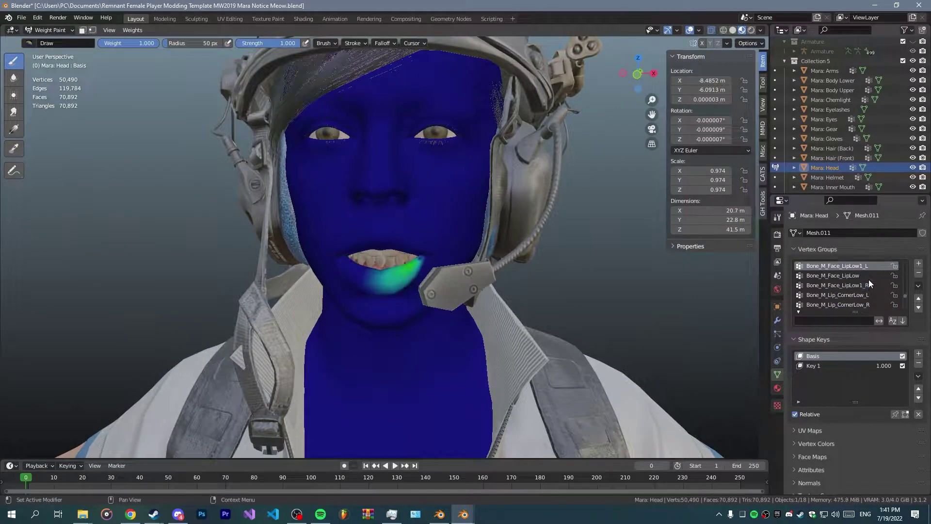
pyautogui.keyDown('ctrl'); pyautogui.scroll(3, 869, 283); pyautogui.keyUp('ctrl')
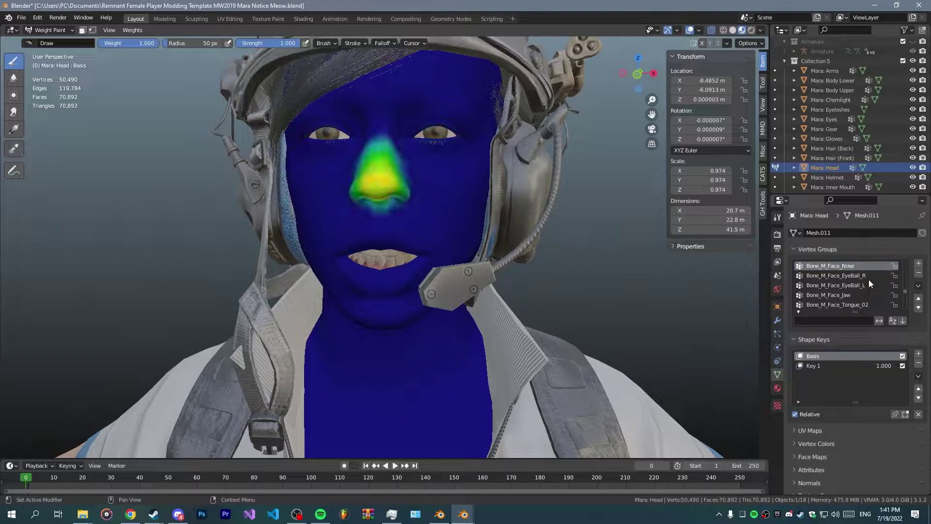
pyautogui.keyDown('ctrl'); pyautogui.scroll(-4, 869, 280); pyautogui.keyUp('ctrl')
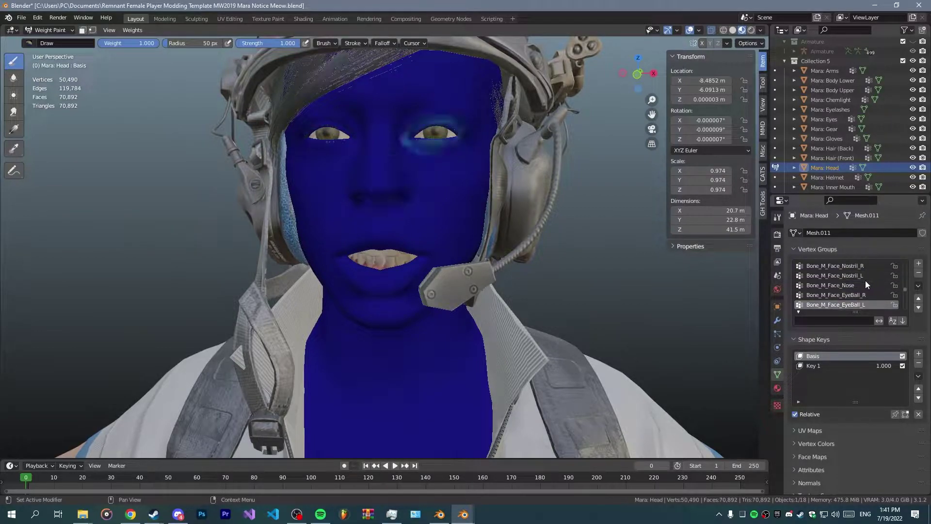
# - Delete the Bone_M_Face_EyeBall_L, Bone_M_Face_EyeBall_R and Bone_M_Face_Tongue_02 vertex groups from Mara's head
pyautogui.click(919, 274)
pyautogui.click(918, 273)
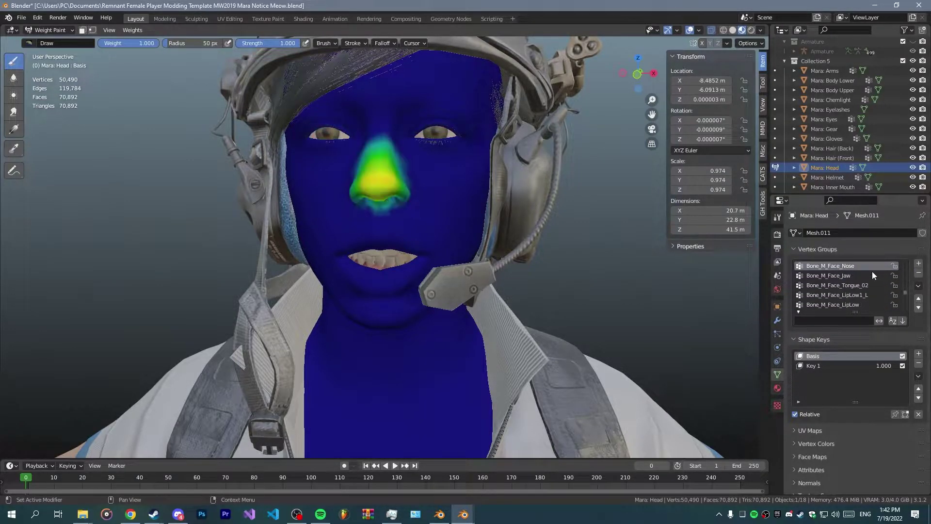
pyautogui.keyDown('ctrl'); pyautogui.scroll(-2, 873, 272); pyautogui.keyUp('ctrl')
# - Check the weights of the nostril, cheek, eyelid, upper mouth, brow and upper lip corner groups
pyautogui.keyDown('ctrl'); pyautogui.scroll(6, 869, 280); pyautogui.keyUp('ctrl')
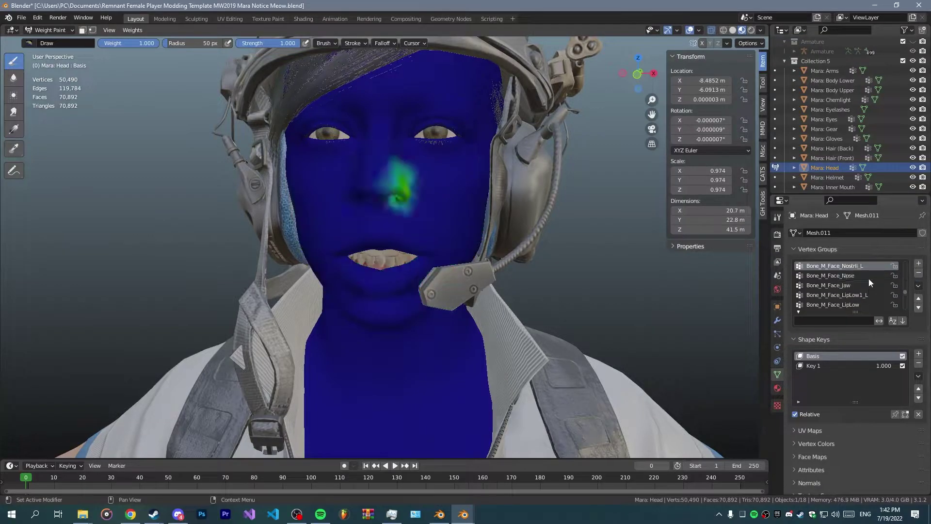
pyautogui.keyDown('ctrl'); pyautogui.scroll(4, 869, 278); pyautogui.keyUp('ctrl')
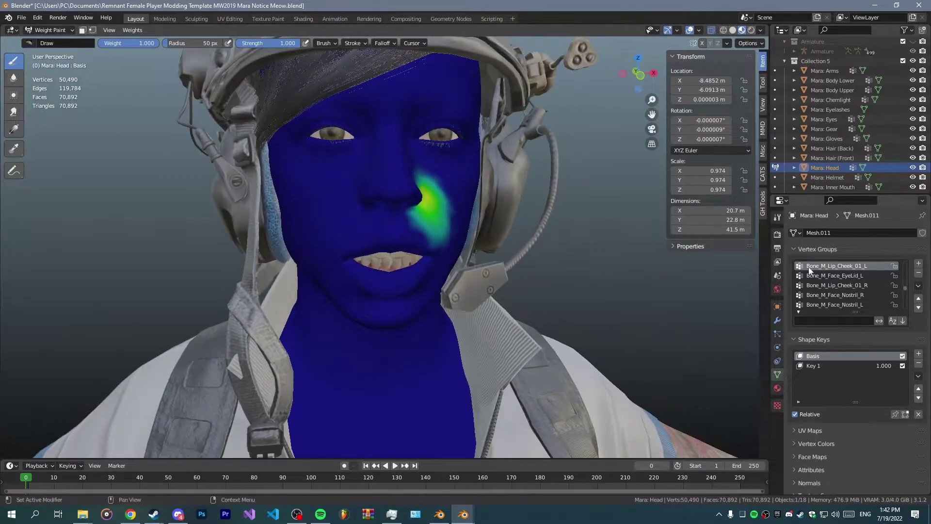
pyautogui.keyDown('ctrl'); pyautogui.scroll(5, 839, 275); pyautogui.keyUp('ctrl')
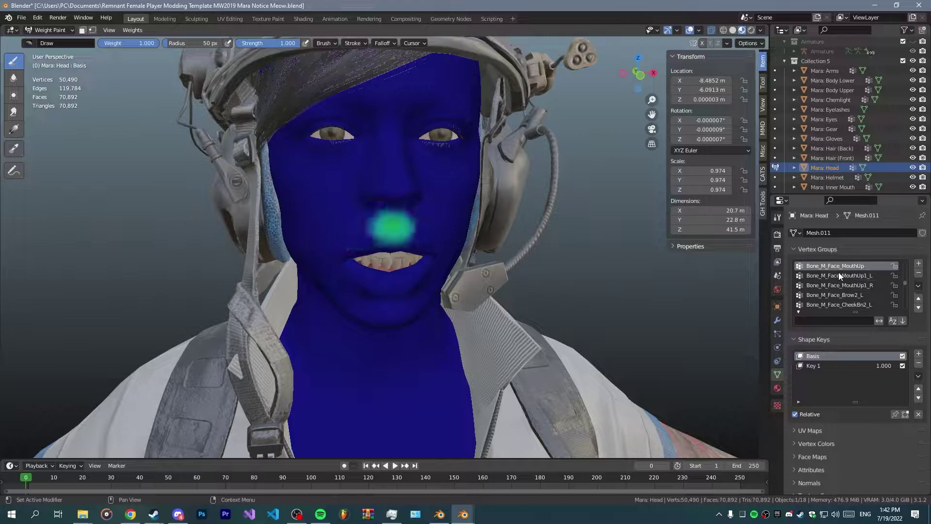
pyautogui.keyDown('ctrl'); pyautogui.scroll(3, 840, 272); pyautogui.keyUp('ctrl')
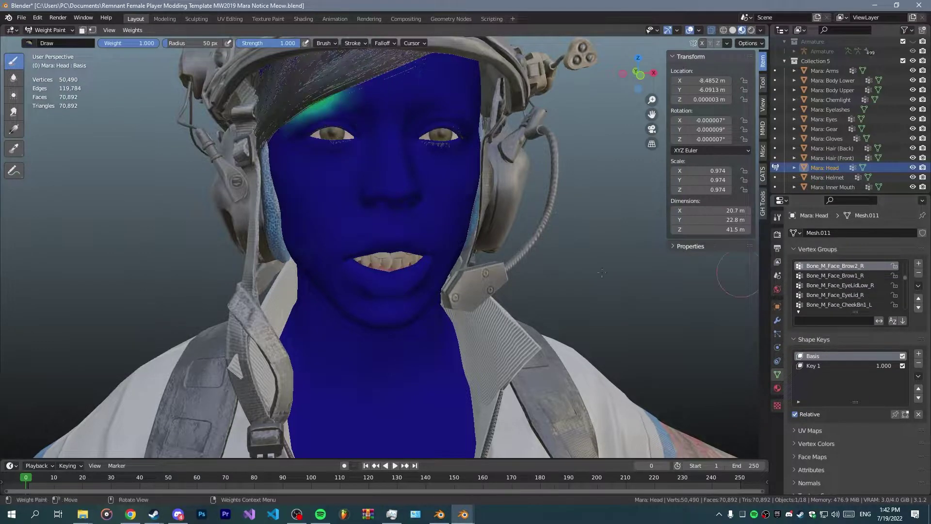
pyautogui.keyDown('ctrl'); pyautogui.scroll(4, 874, 283); pyautogui.keyUp('ctrl')
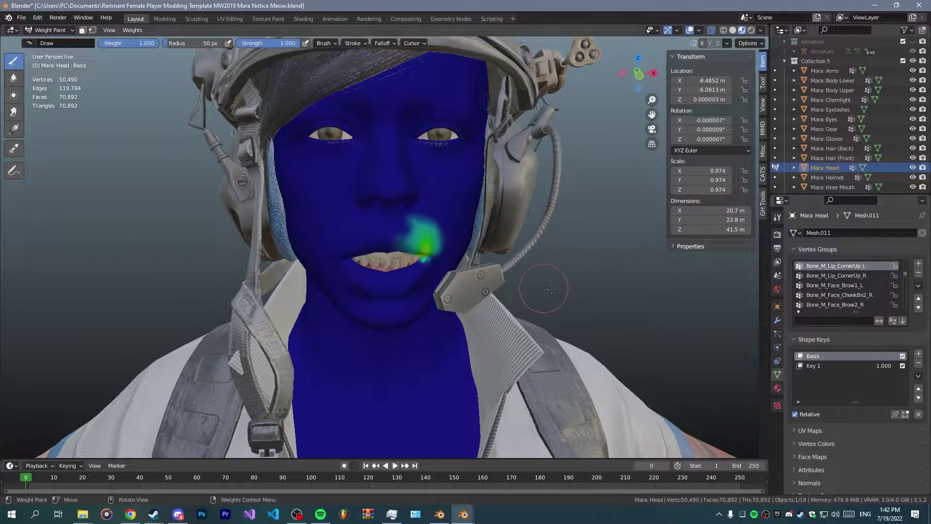
# - Set the weight brush to Subtract and erase stray Bone_M_Lip_CornerUp_L and Bone_M_Lip_CornerUp_R weight below the mouth corners
pyautogui.scroll(3, 495, 288)
pyautogui.moveTo(492, 287)
pyautogui.mouseDown(button='middle')
pyautogui.moveTo(543, 268)
pyautogui.moveTo(505, 262)
pyautogui.moveTo(508, 282)
pyautogui.mouseUp(button='middle')
pyautogui.scroll(4, 543, 268)
pyautogui.click(29, 42)
pyautogui.click(308, 78)
pyautogui.scroll(2, 578, 303)
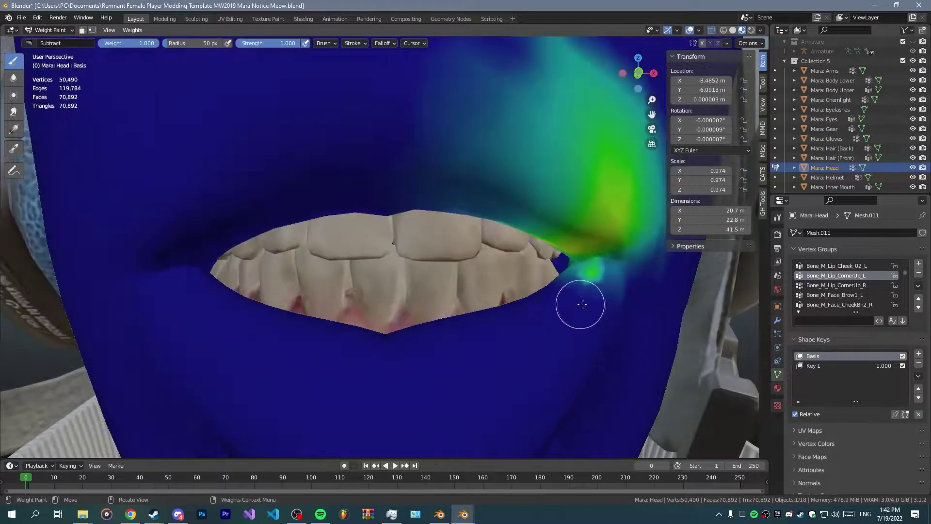
pyautogui.click(837, 285)
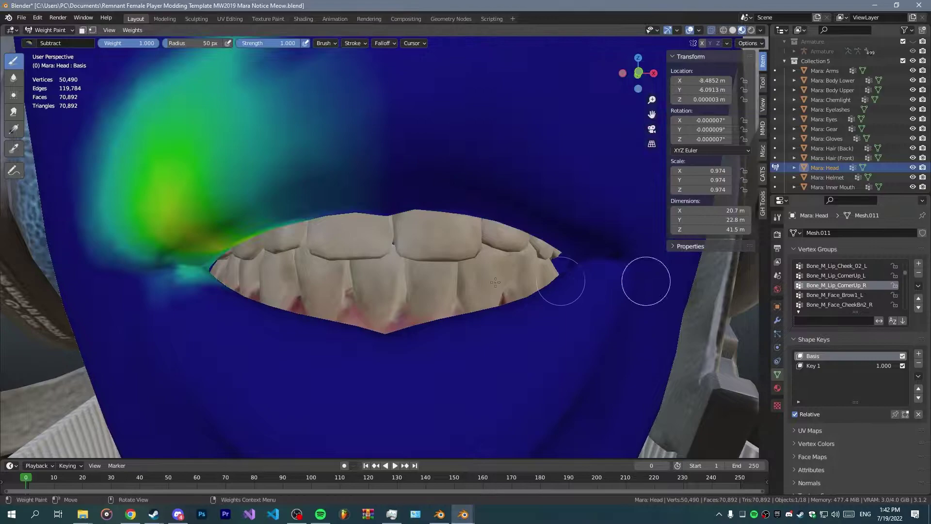
pyautogui.moveTo(214, 295)
pyautogui.mouseDown()
pyautogui.moveTo(197, 283)
pyautogui.moveTo(215, 281)
pyautogui.moveTo(187, 276)
pyautogui.moveTo(198, 277)
pyautogui.mouseUp()
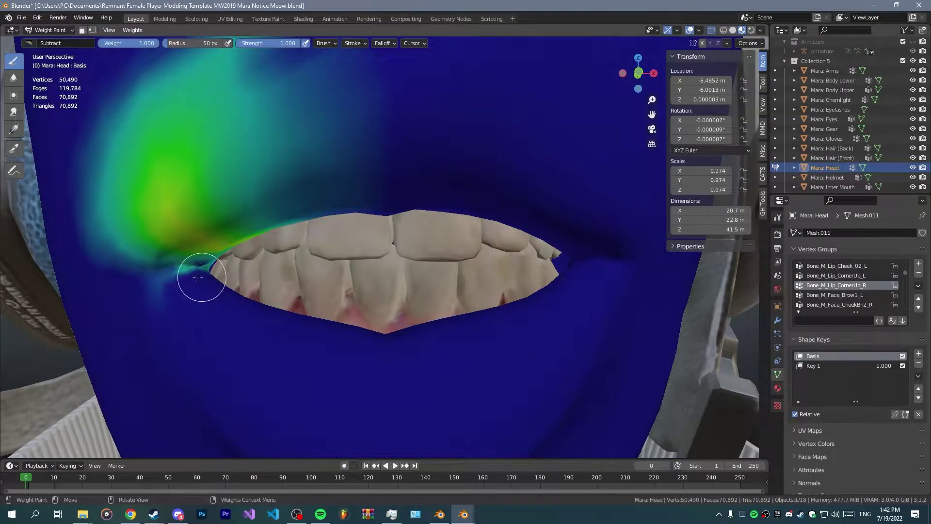
pyautogui.keyDown('ctrl'); pyautogui.scroll(1, 206, 277); pyautogui.keyUp('ctrl')
pyautogui.keyDown('ctrl'); pyautogui.scroll(-1, 243, 306); pyautogui.keyUp('ctrl')
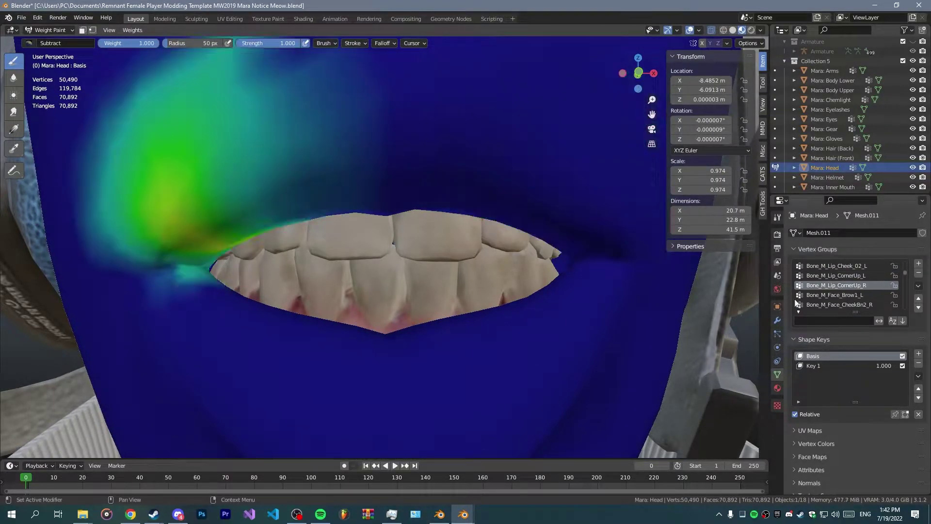
pyautogui.moveTo(219, 287)
pyautogui.mouseDown()
pyautogui.moveTo(183, 279)
pyautogui.moveTo(208, 283)
pyautogui.moveTo(204, 277)
pyautogui.mouseUp()
# - Check the weights of the remaining groups, from Bone_M_Lip_Cheek_02_L through the forehead and upper lip to Bone_M_Head
pyautogui.scroll(-4, 210, 282)
pyautogui.keyDown('ctrl'); pyautogui.scroll(2, 843, 278); pyautogui.keyUp('ctrl')
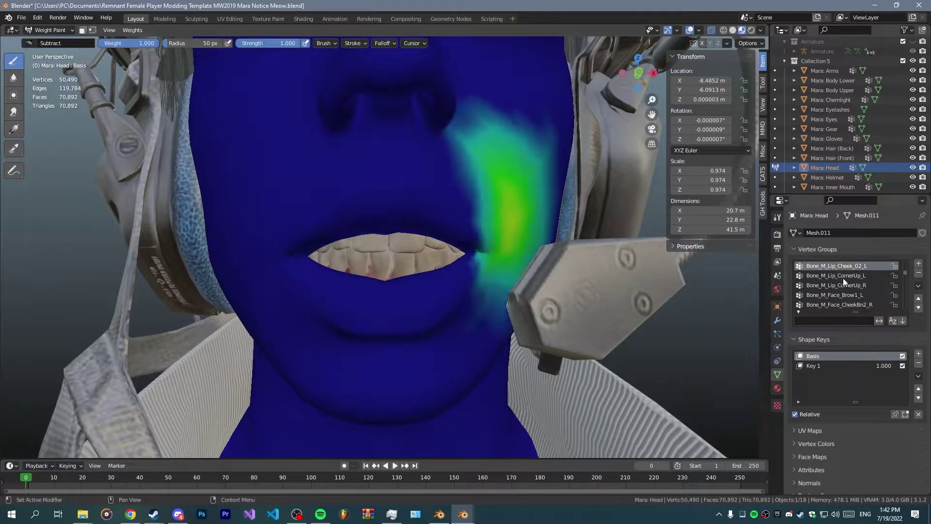
pyautogui.scroll(-3, 620, 293)
pyautogui.keyDown('ctrl'); pyautogui.scroll(1, 853, 279); pyautogui.keyUp('ctrl')
pyautogui.keyDown('ctrl'); pyautogui.scroll(3, 853, 280); pyautogui.keyUp('ctrl')
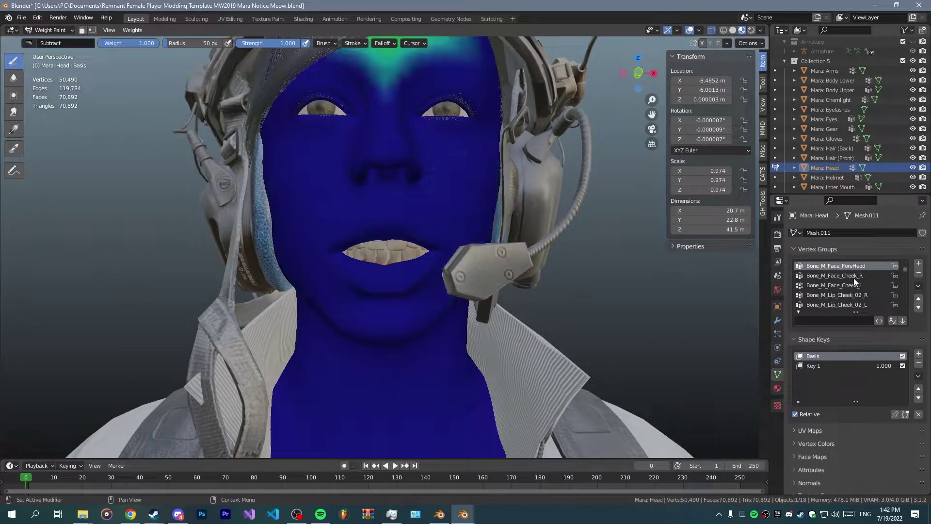
pyautogui.scroll(-3, 693, 275)
pyautogui.keyDown('ctrl'); pyautogui.scroll(4, 878, 278); pyautogui.keyUp('ctrl')
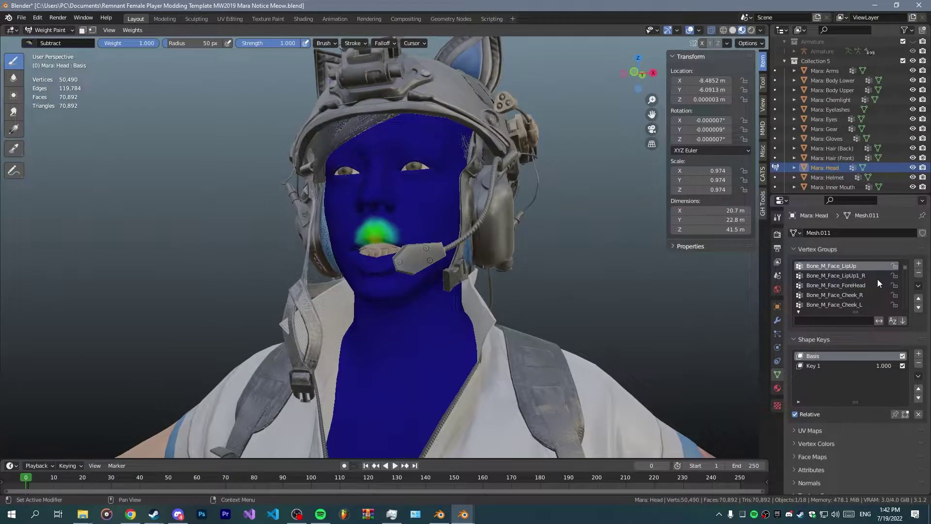
# - Inspect the mesh of Mara's head from the side in Edit Mode and return to Weight Paint mode
pyautogui.moveTo(578, 286)
pyautogui.mouseDown(button='middle')
pyautogui.moveTo(637, 292)
pyautogui.moveTo(576, 300)
pyautogui.moveTo(524, 292)
pyautogui.moveTo(573, 291)
pyautogui.moveTo(492, 262)
pyautogui.mouseUp(button='middle')
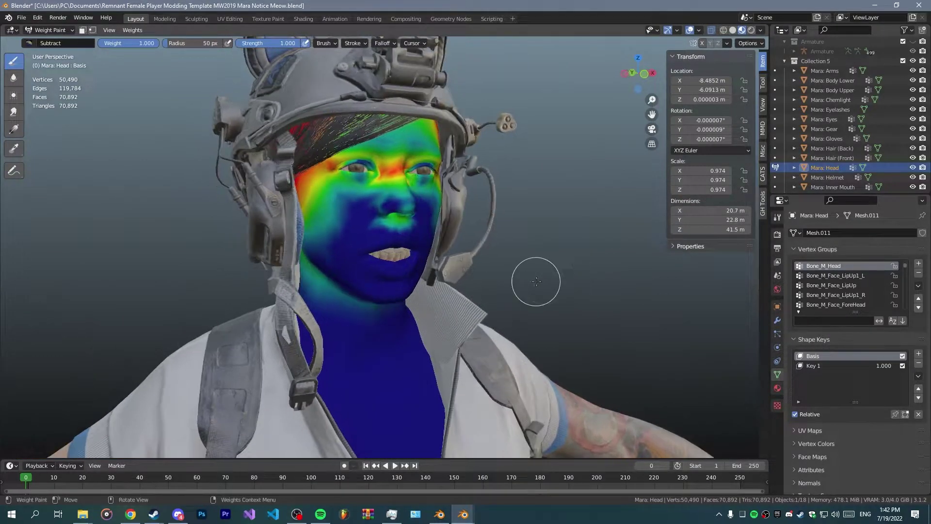
pyautogui.click(654, 73)
pyautogui.click(654, 73)
pyautogui.press('Tab')
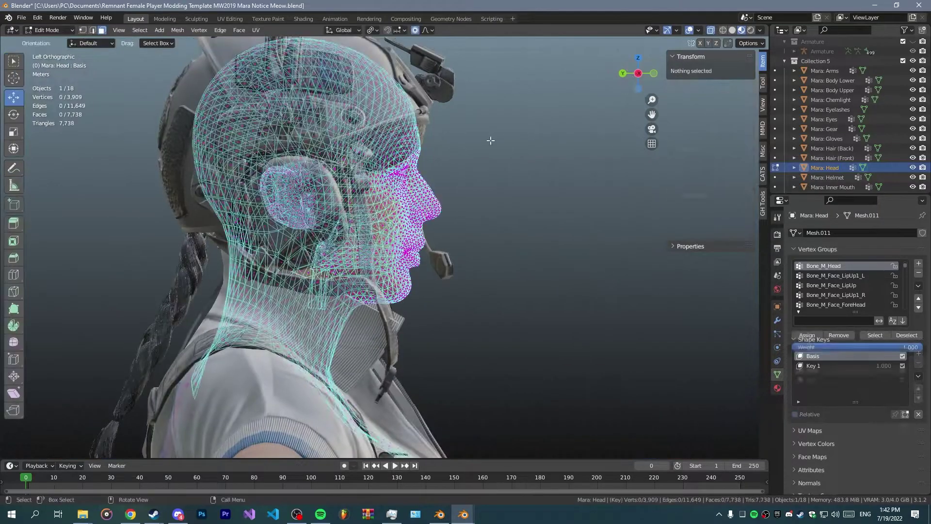
pyautogui.press('Tab')
# - Examine the Bone_M_Head weights on Mara's face and neck from the front and at an angle
pyautogui.moveTo(448, 311); pyautogui.dragTo(333, 260, button='middle')
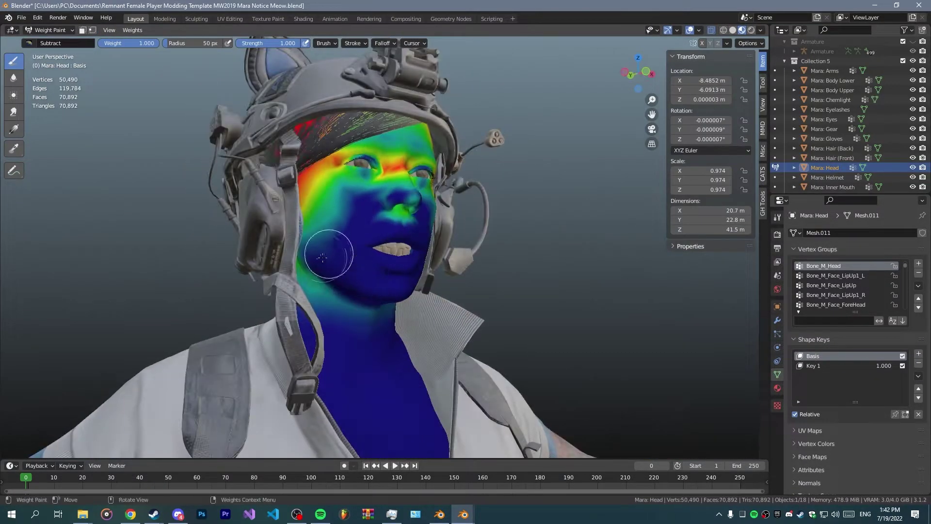
pyautogui.moveTo(391, 238); pyautogui.dragTo(413, 210, button='middle')
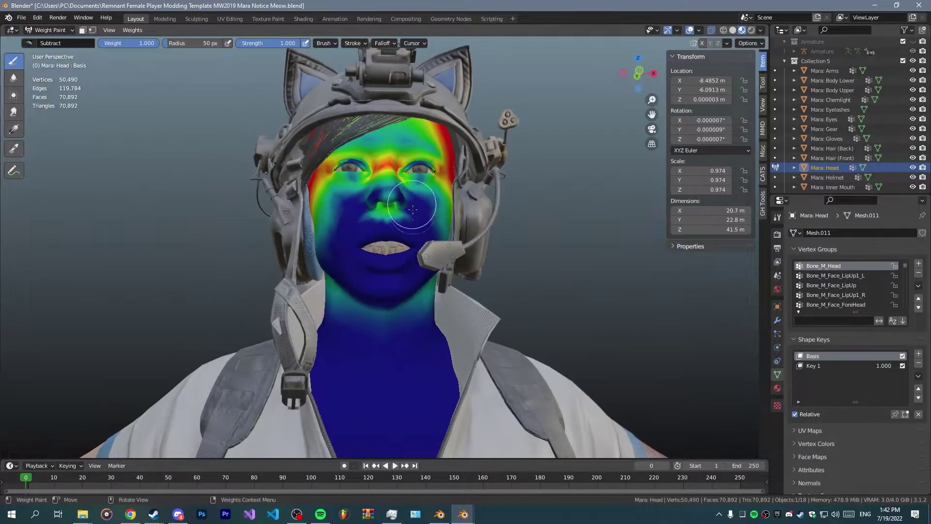
pyautogui.moveTo(368, 257); pyautogui.dragTo(373, 153, button='middle')
pyautogui.moveTo(417, 180); pyautogui.dragTo(502, 264, button='middle')
pyautogui.scroll(1, 843, 277)
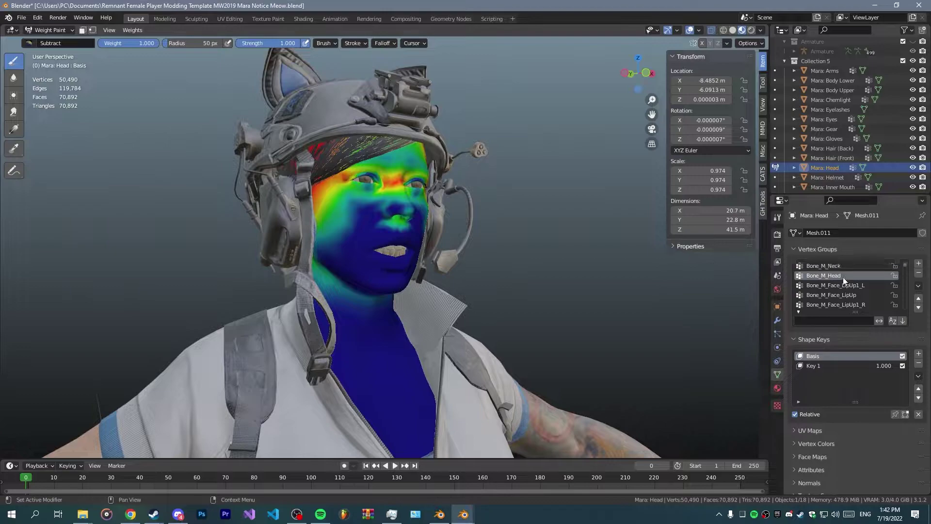
pyautogui.moveTo(574, 275); pyautogui.dragTo(563, 276, button='middle')
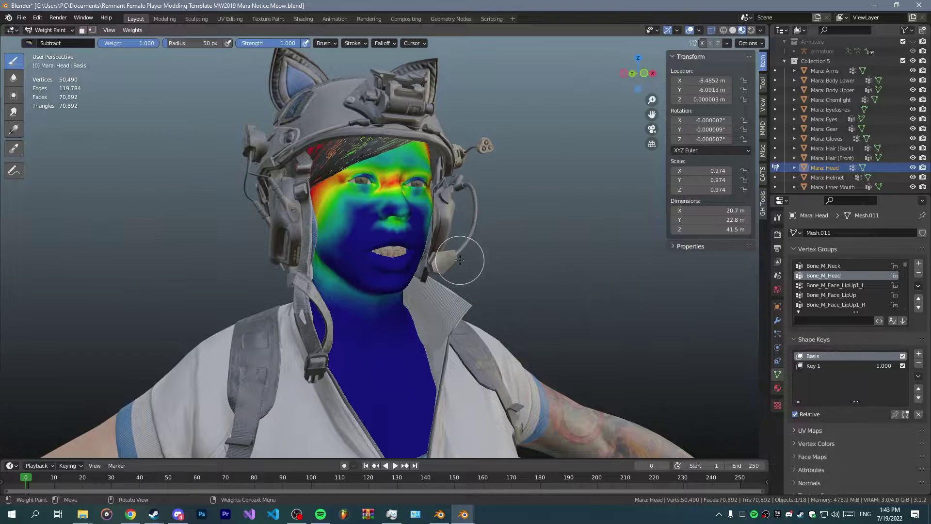
pyautogui.moveTo(460, 260); pyautogui.dragTo(483, 259, button='middle')
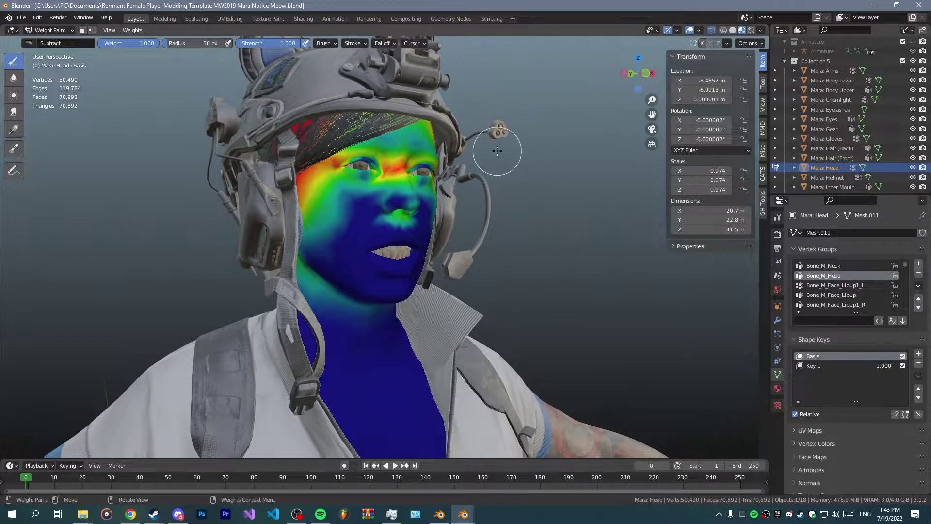
pyautogui.moveTo(505, 151)
pyautogui.mouseDown(button='middle')
pyautogui.moveTo(405, 160)
pyautogui.moveTo(494, 162)
pyautogui.mouseUp(button='middle')
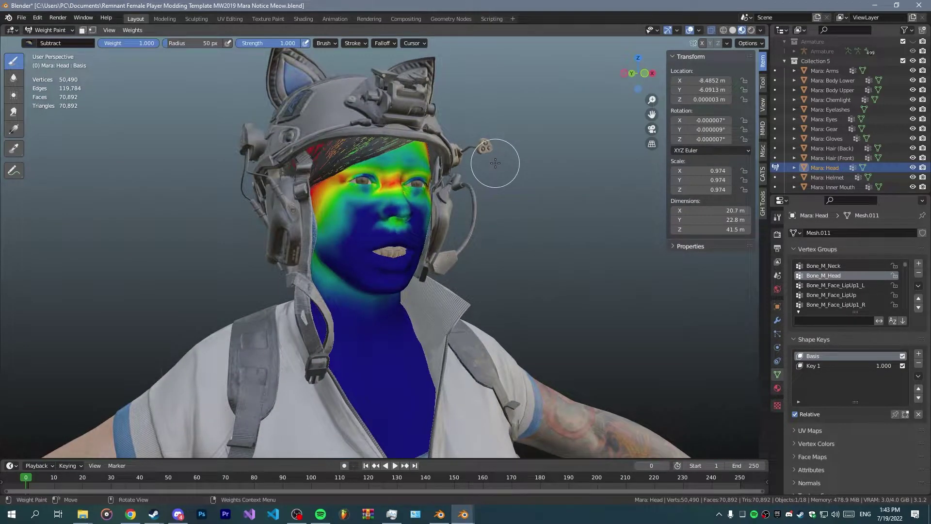